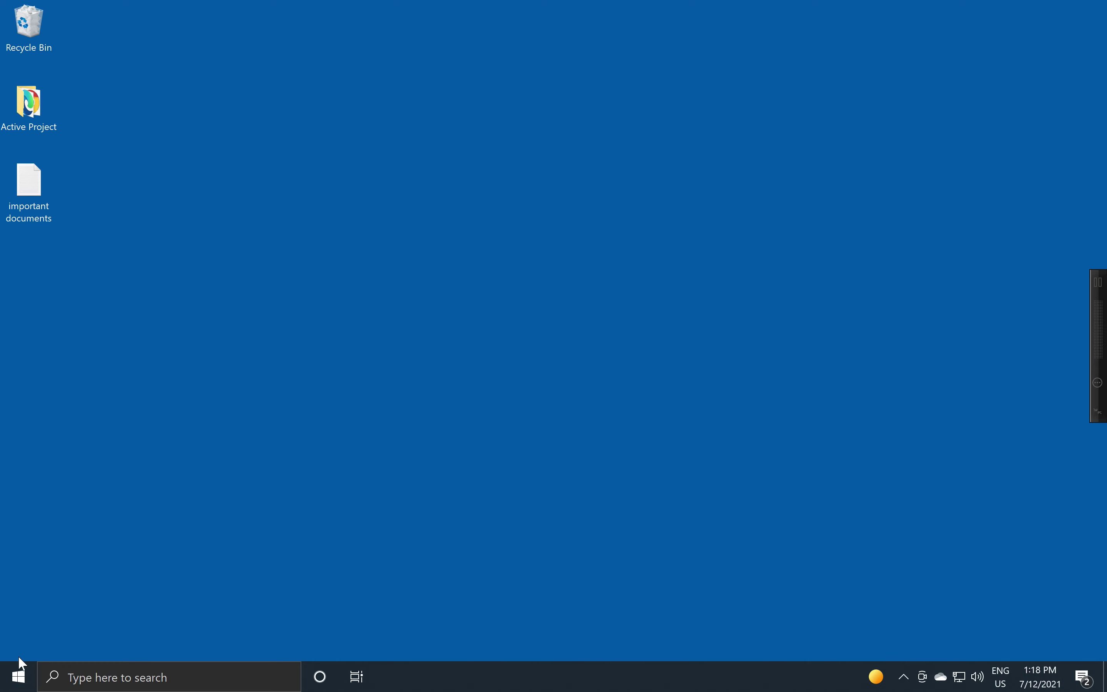
Step: Open the Start menu from the lower-left corner to show the most used and alphabetical app list
click(19, 674)
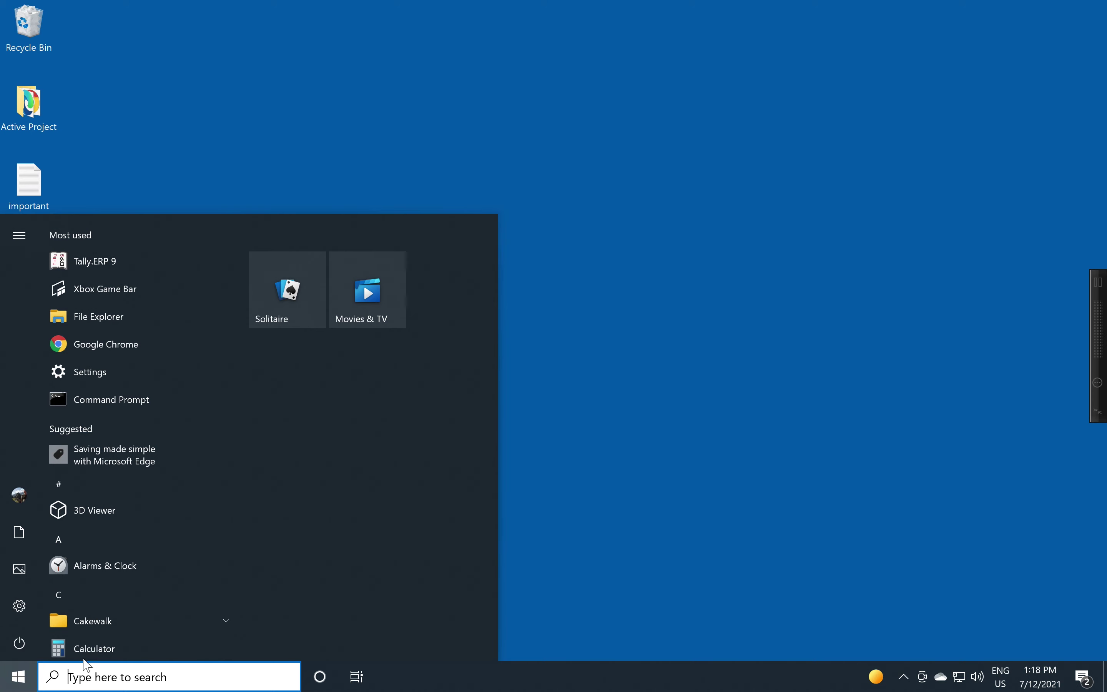
Step: Launch Calculator from Start and pin it to the taskbar
click(83, 645)
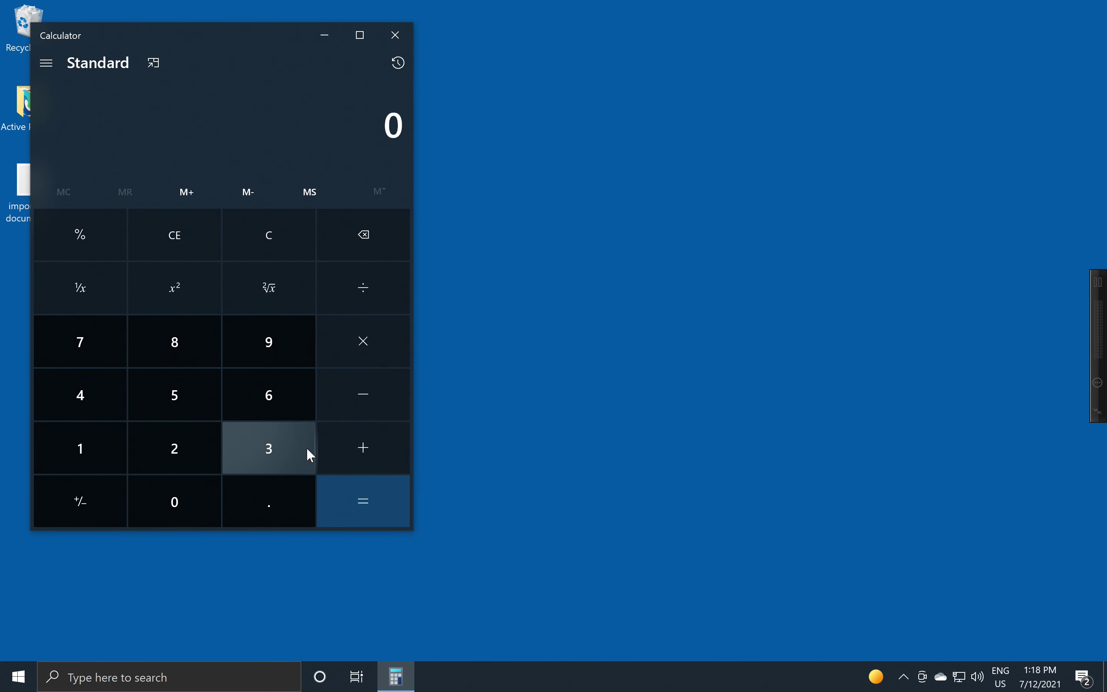
mouse_move(399, 682)
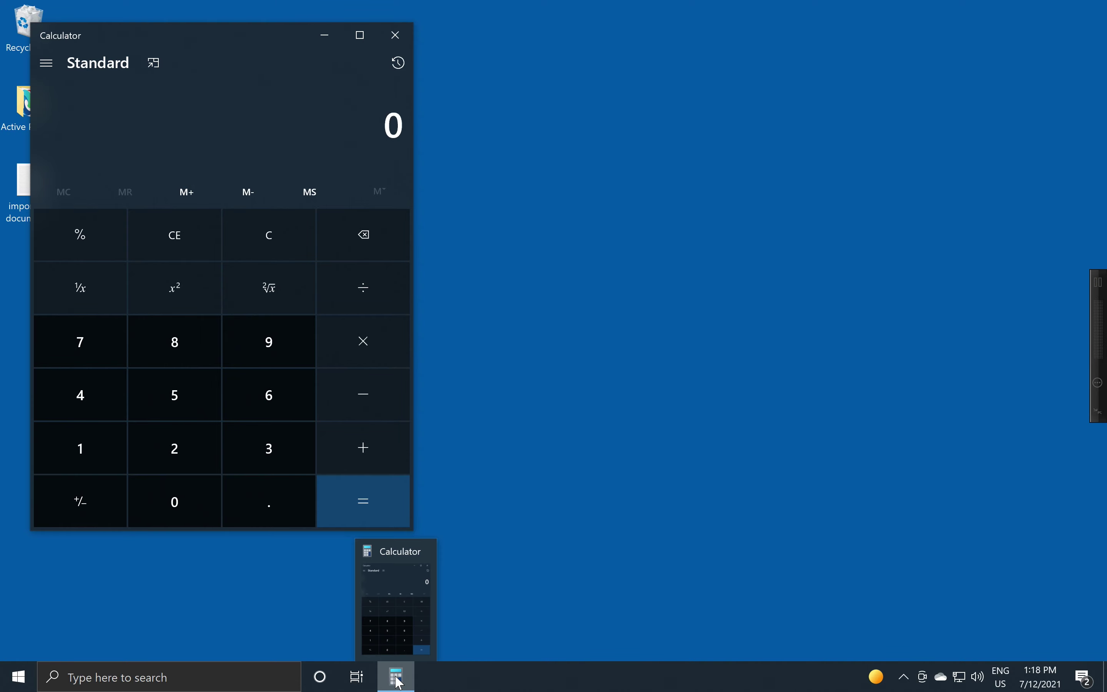
right_click(399, 682)
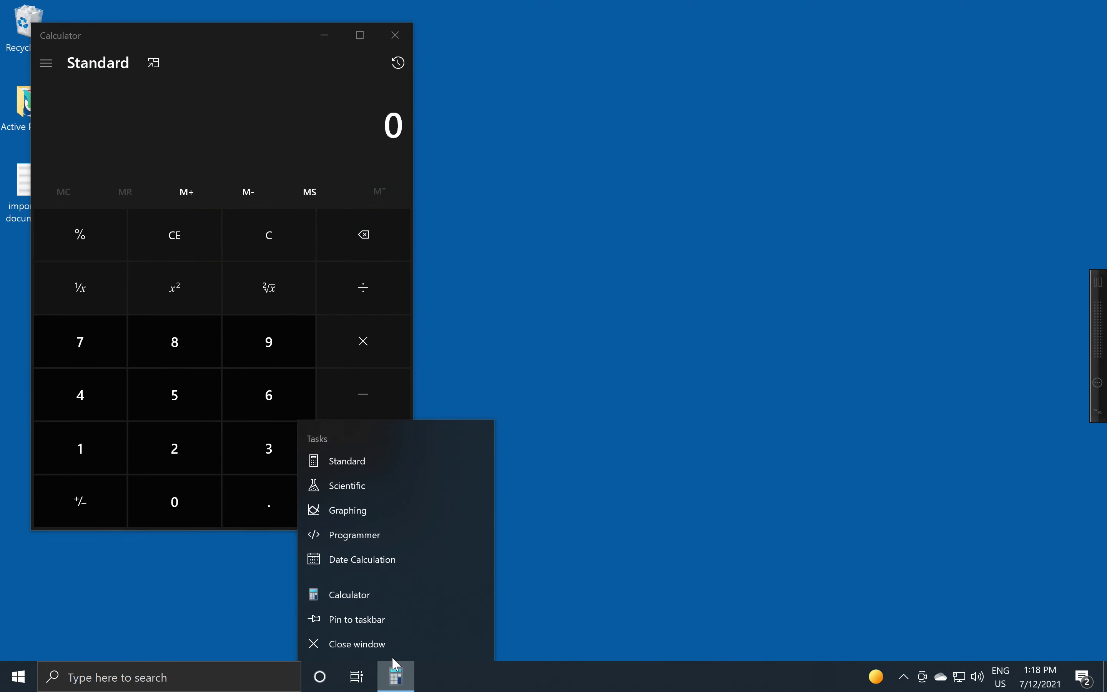
click(337, 617)
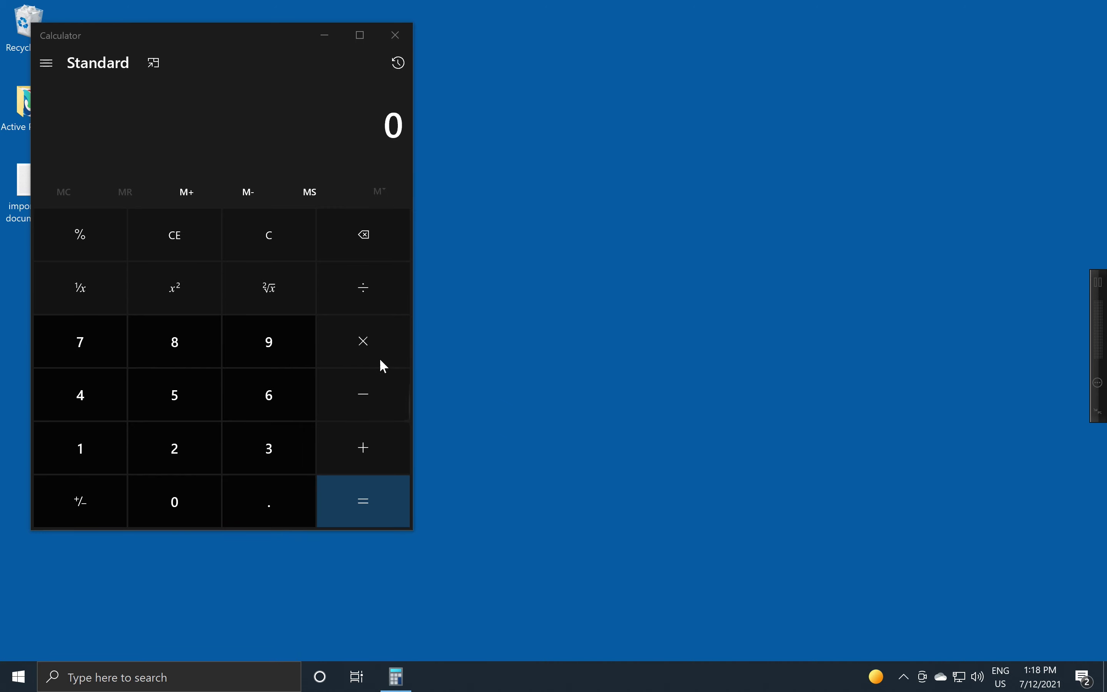
Step: Compute 5 + 6 = 11, close Calculator, and reopen it from its pinned taskbar icon
click(187, 407)
click(341, 447)
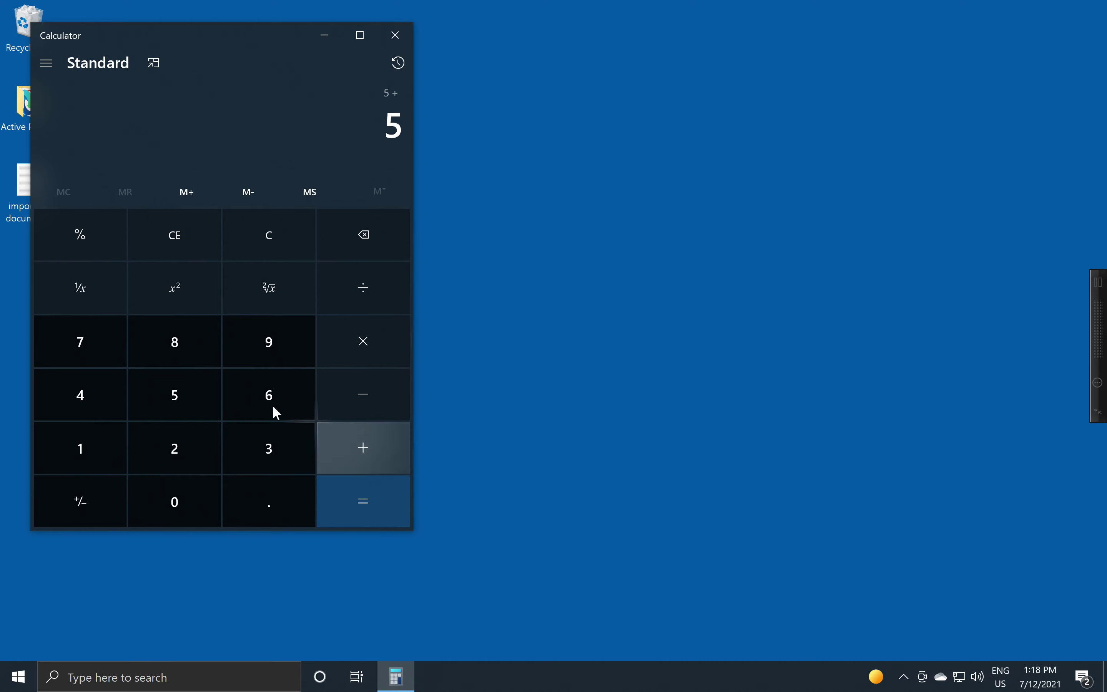
click(287, 413)
click(390, 517)
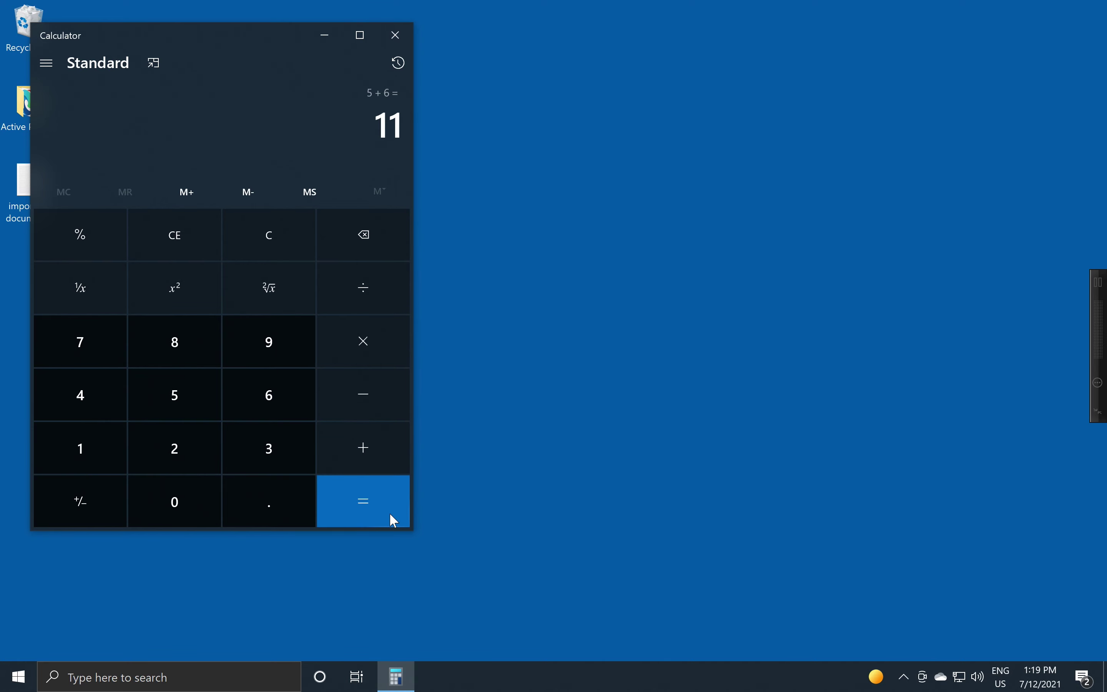
click(396, 34)
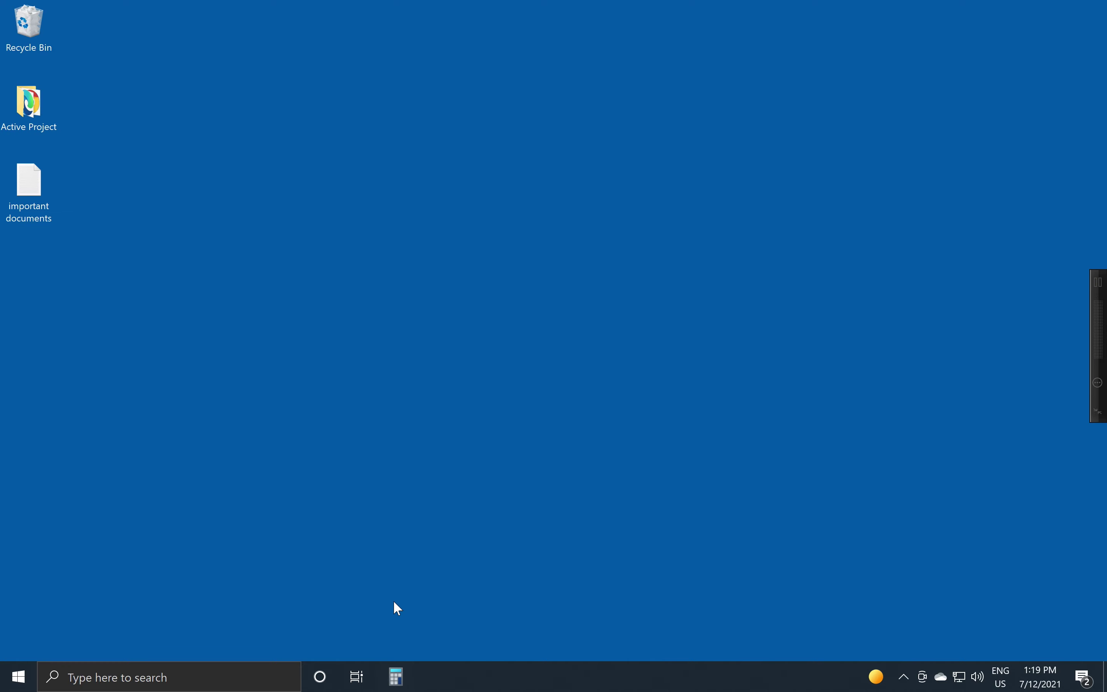
click(397, 675)
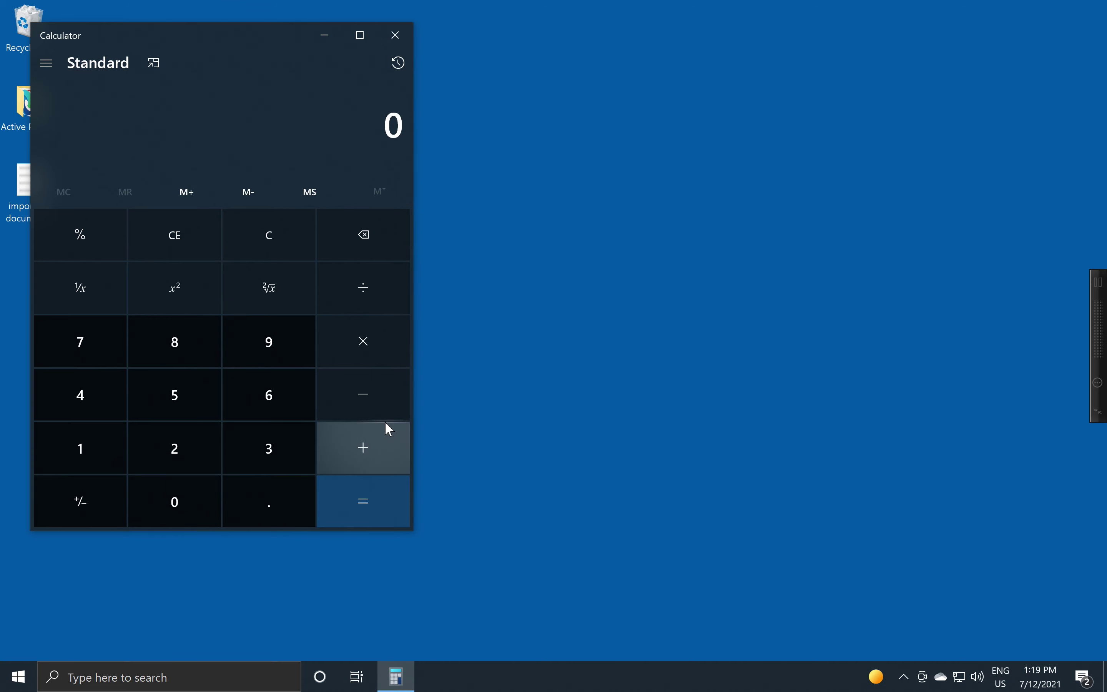
Step: Close Calculator and launch Notepad by searching 'notepad' from Start
click(398, 31)
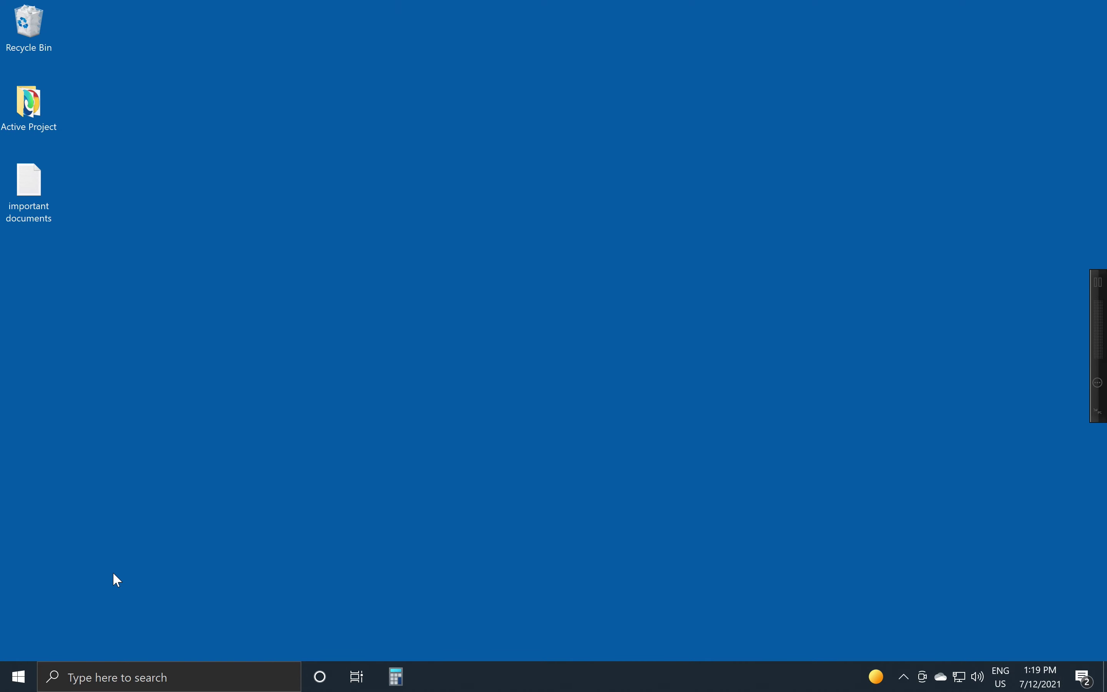
click(17, 676)
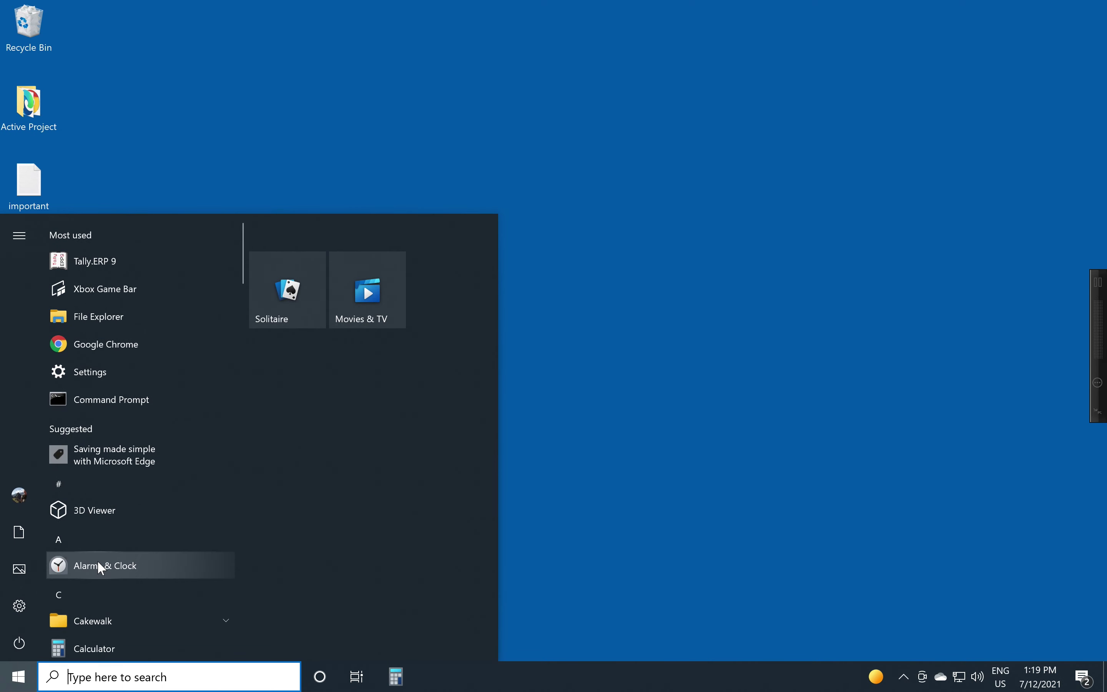
scroll(98, 567, down, 20)
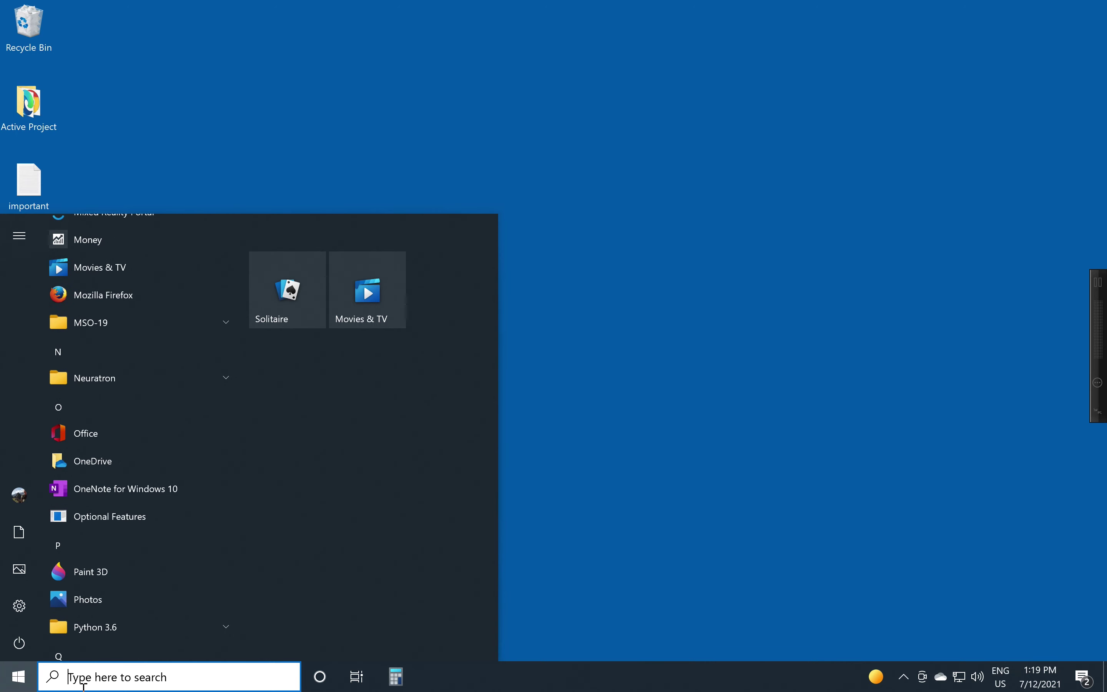
text(notepad)
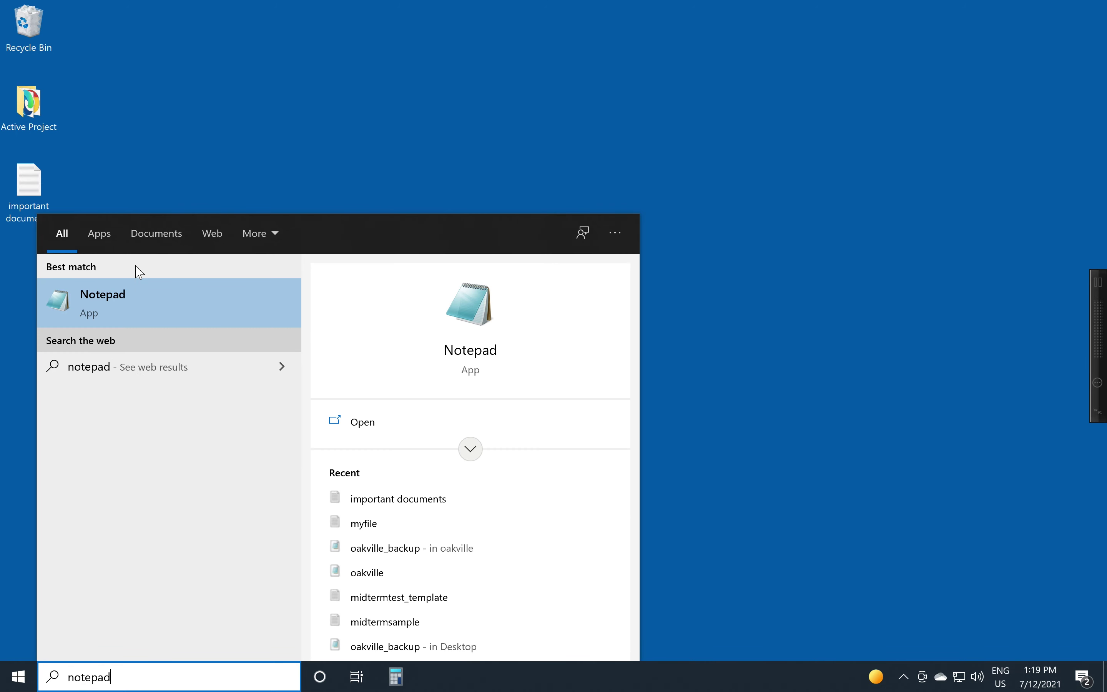
click(121, 290)
Step: Pin Notepad to the taskbar, move its window left, and close it
mouse_move(424, 682)
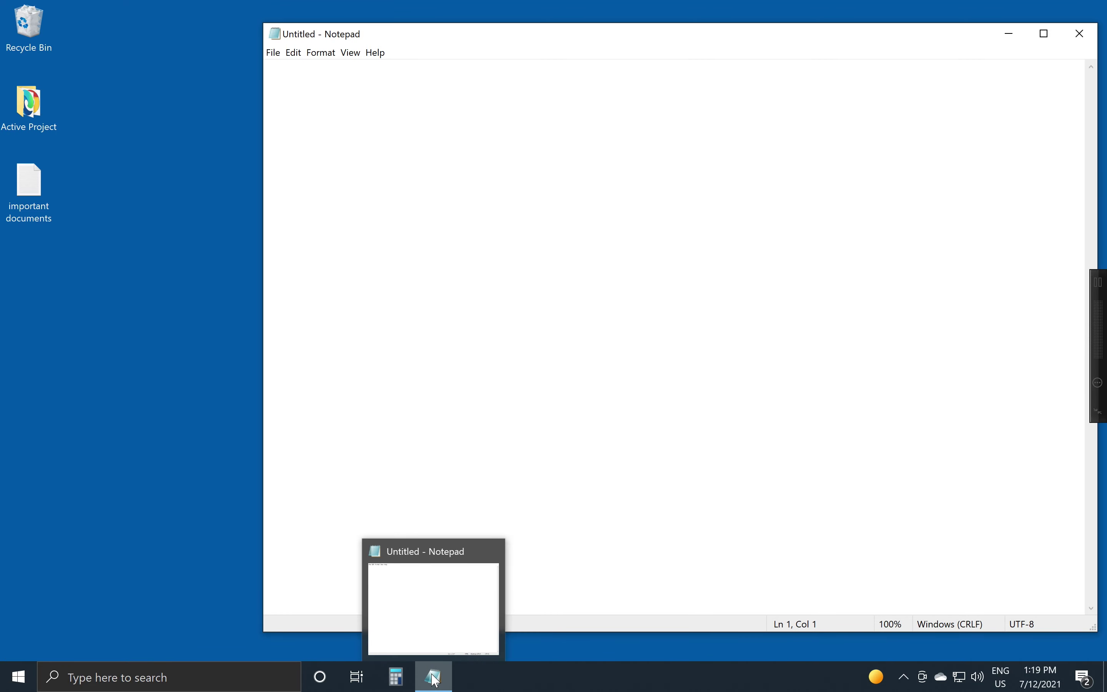
right_click(435, 679)
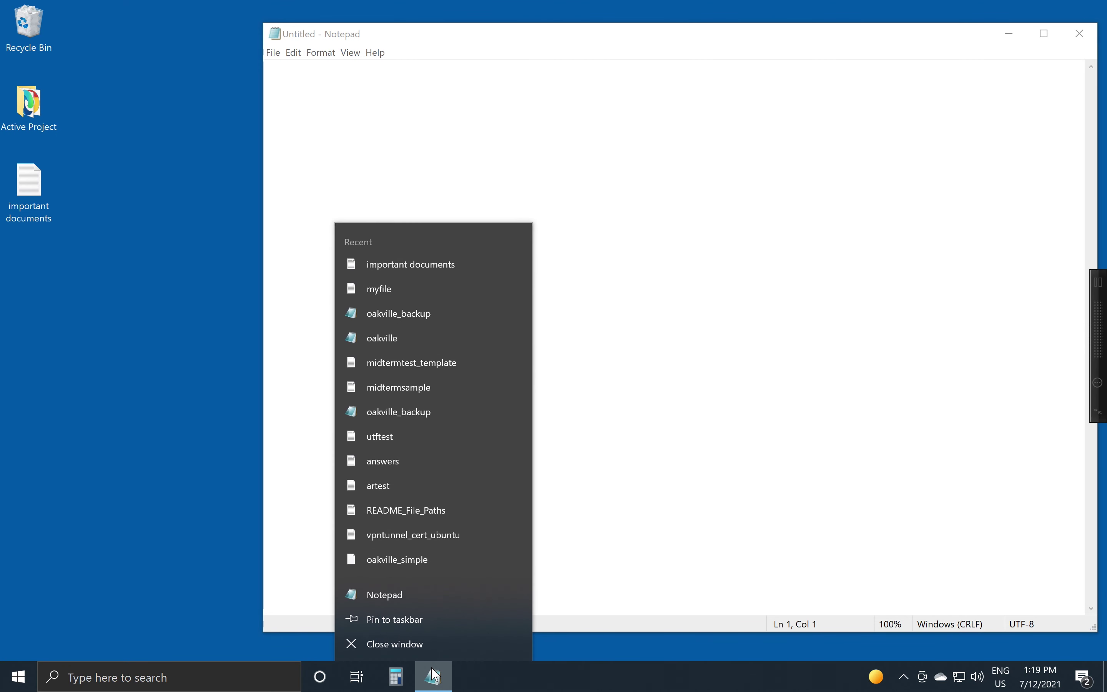
click(400, 622)
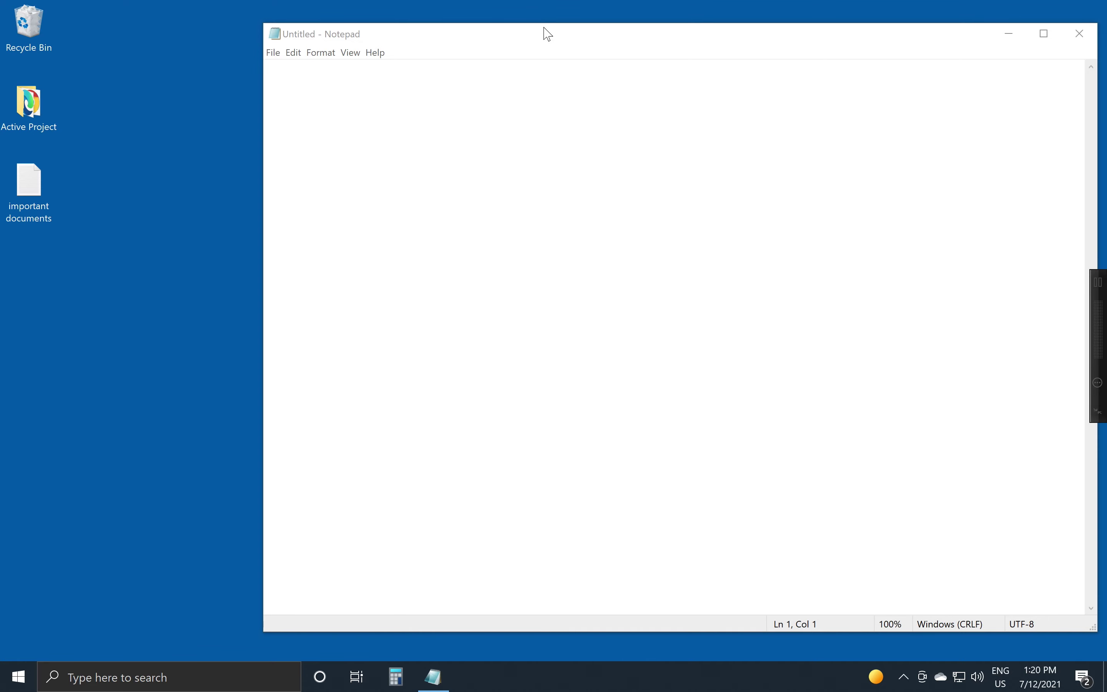
drag(600, 41, 423, 41)
click(905, 35)
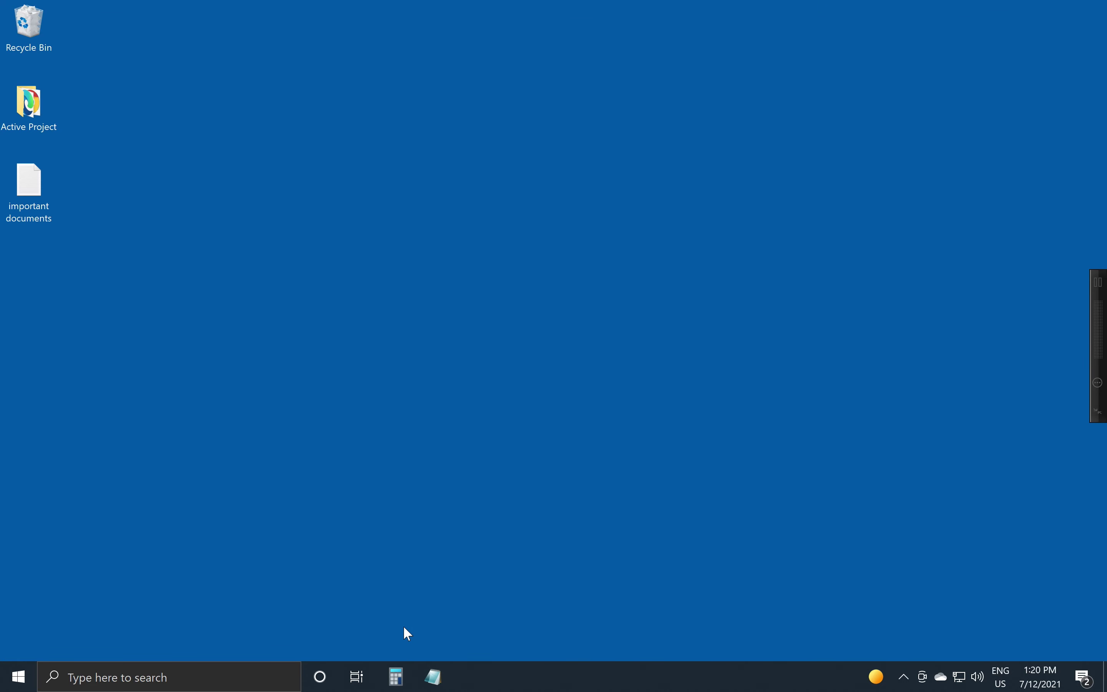
Step: Reopen Calculator and Notepad from their pinned taskbar icons, then close both windows
click(396, 676)
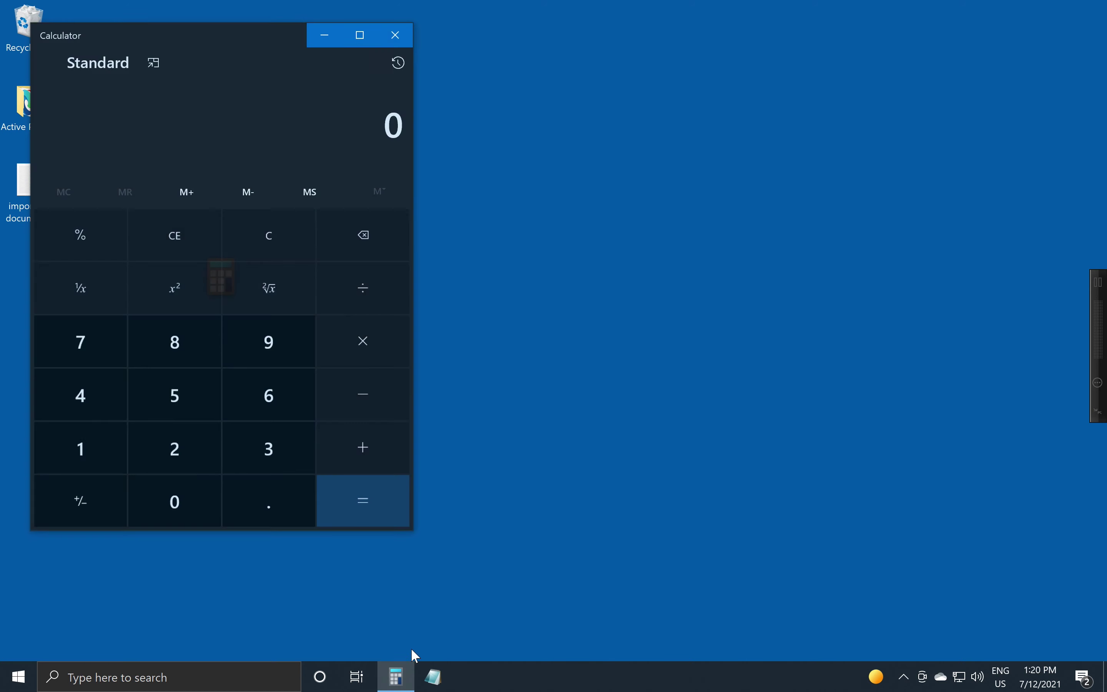
click(436, 677)
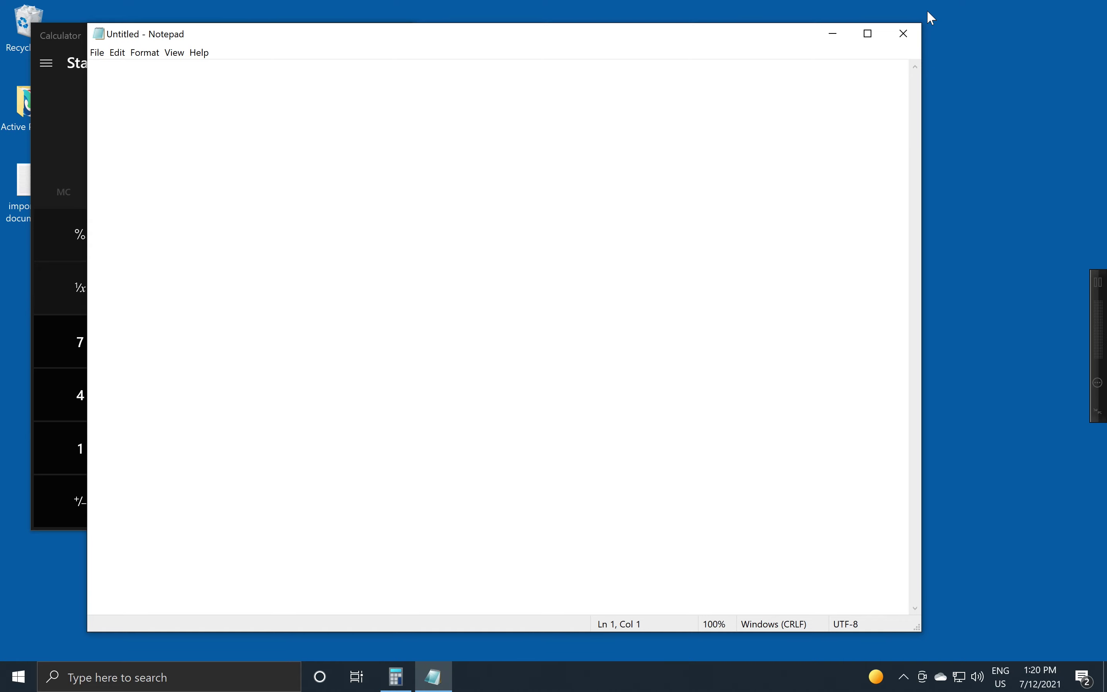
click(904, 34)
click(395, 38)
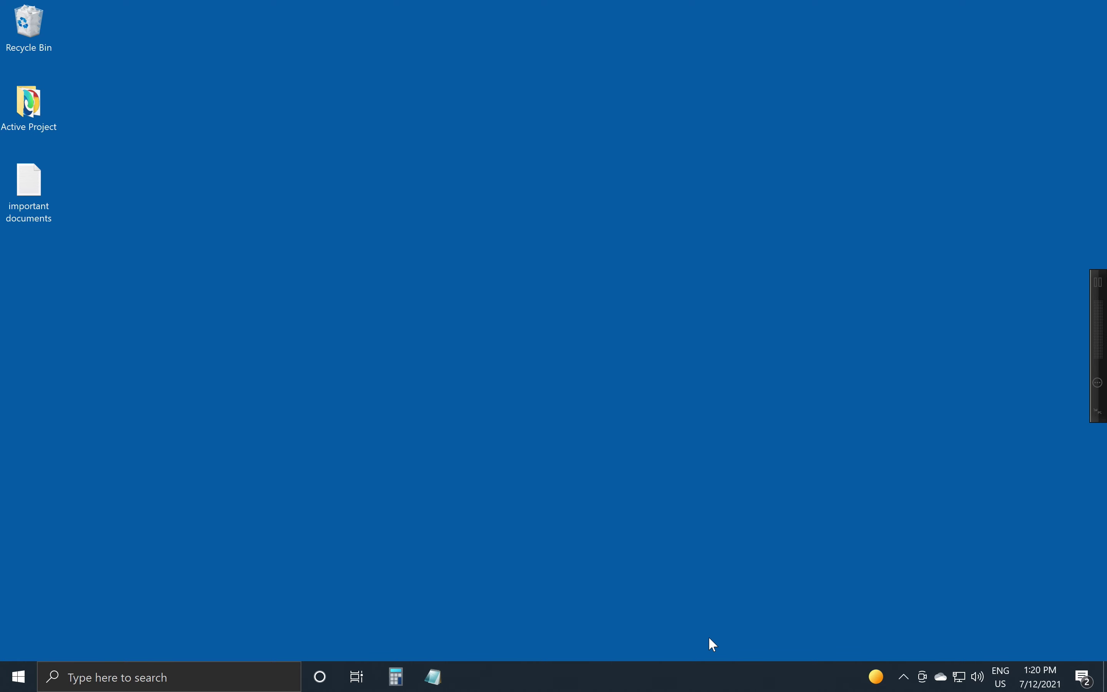
Step: Unpin Notepad and Calculator from the taskbar, leaving the Start menu open
right_click(433, 682)
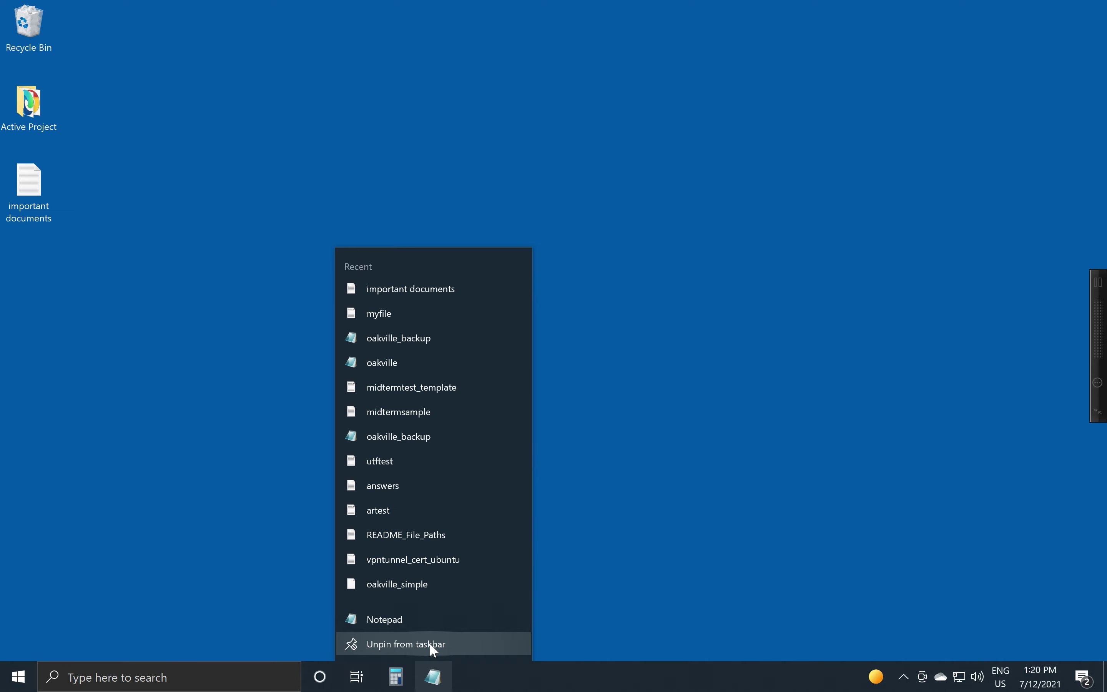
click(430, 645)
click(389, 684)
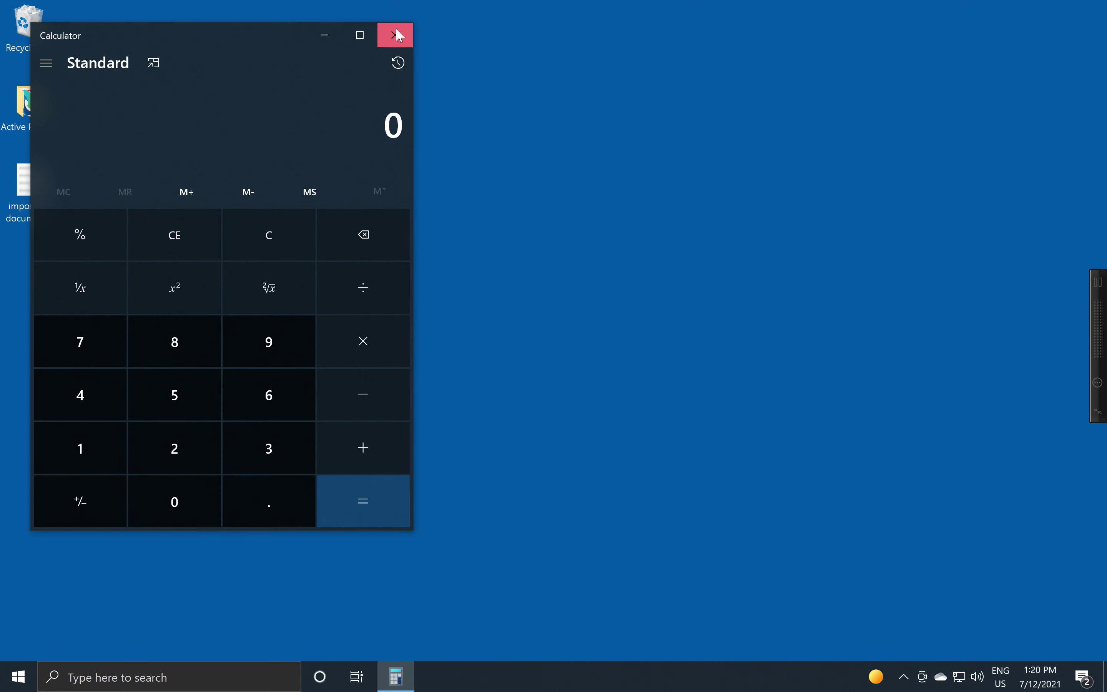
click(395, 34)
right_click(395, 675)
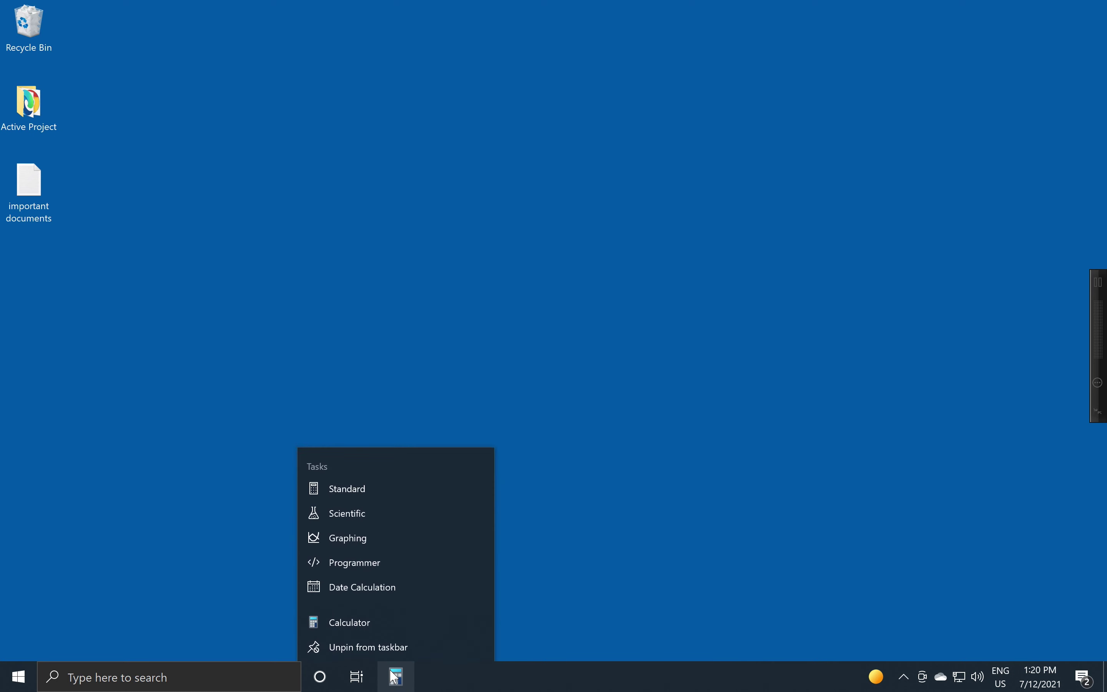
click(371, 646)
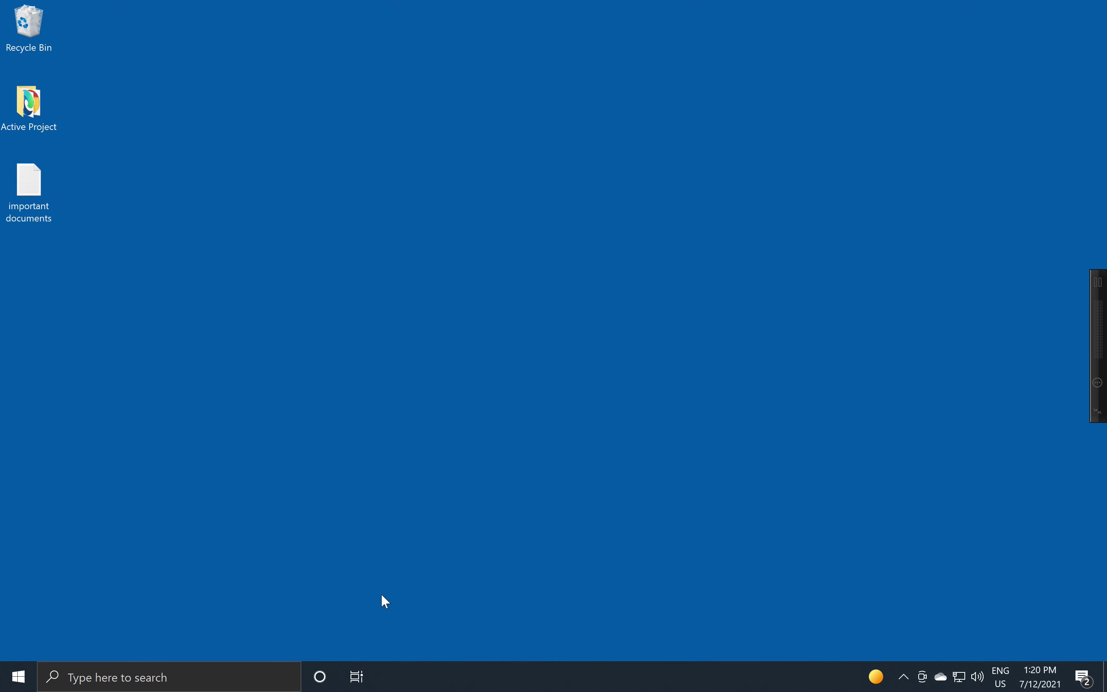
click(22, 675)
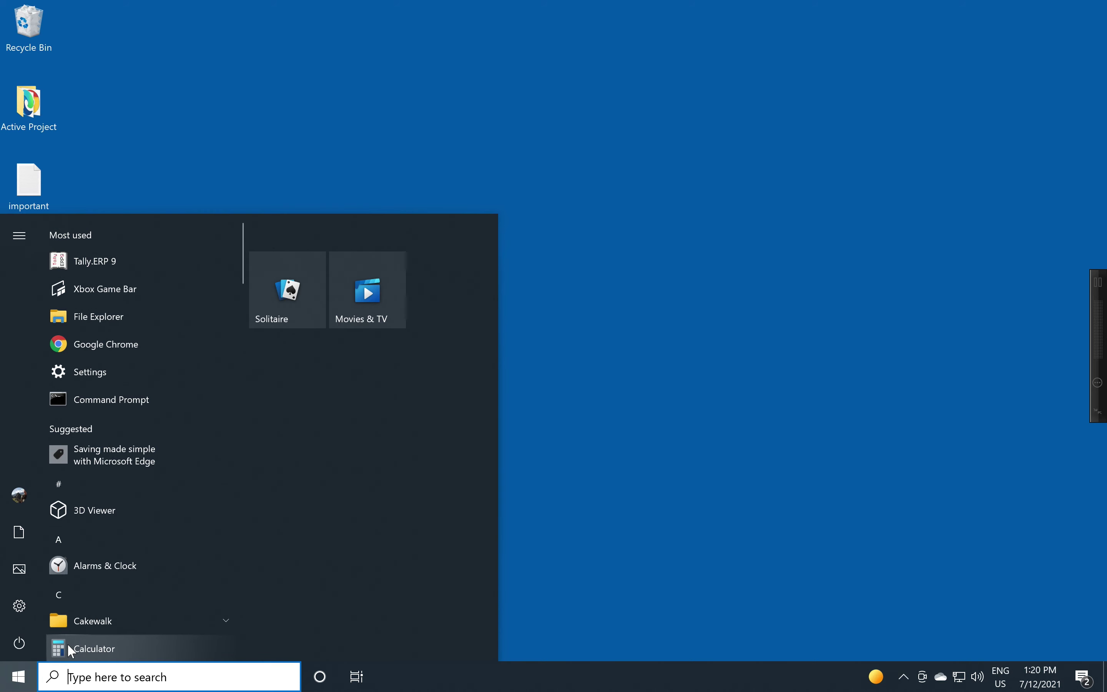
Step: Drag Calculator and Notepad (from Windows Accessories) into the Start menu tile area
drag(71, 650, 291, 358)
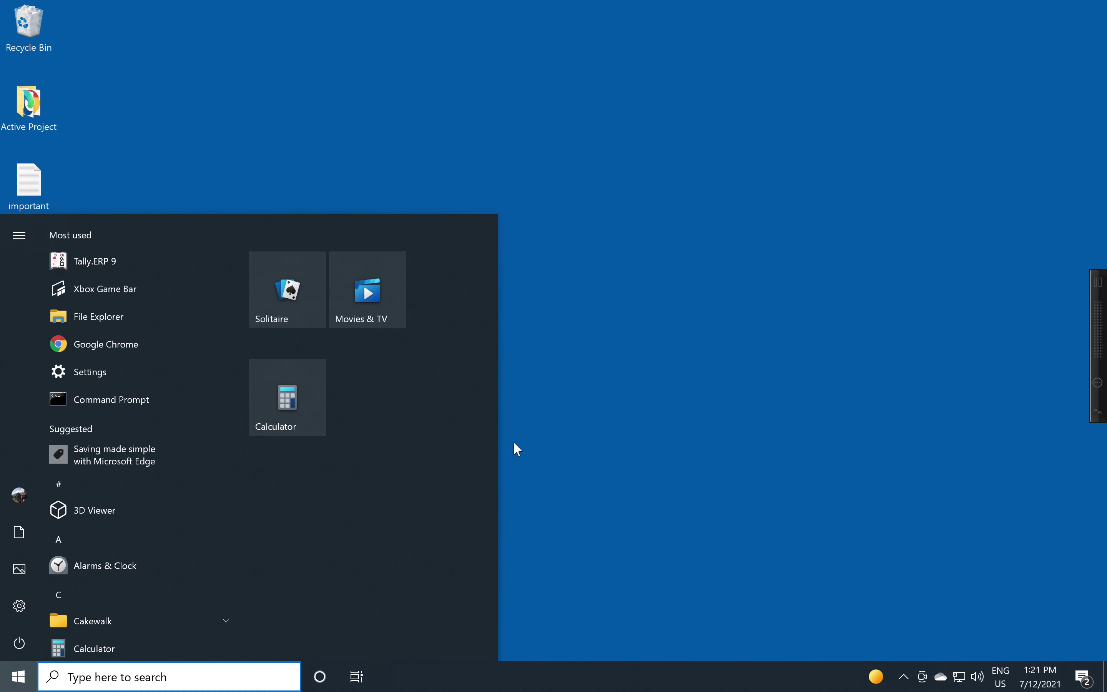
click(605, 449)
click(18, 682)
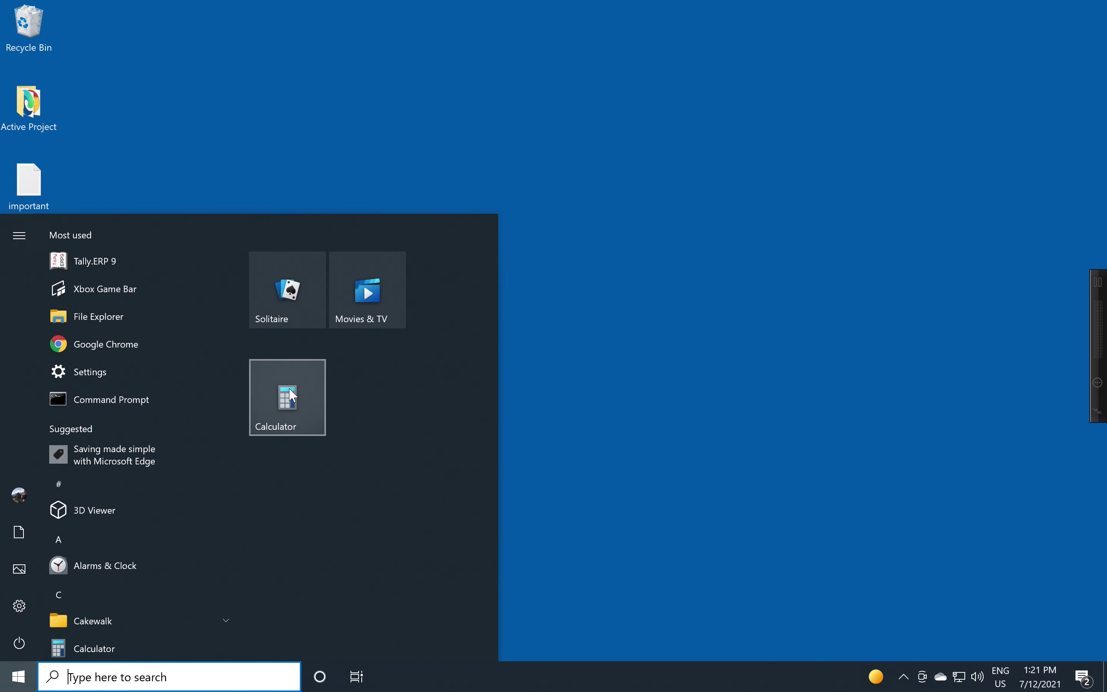
scroll(140, 566, down, 5)
scroll(140, 567, down, 20)
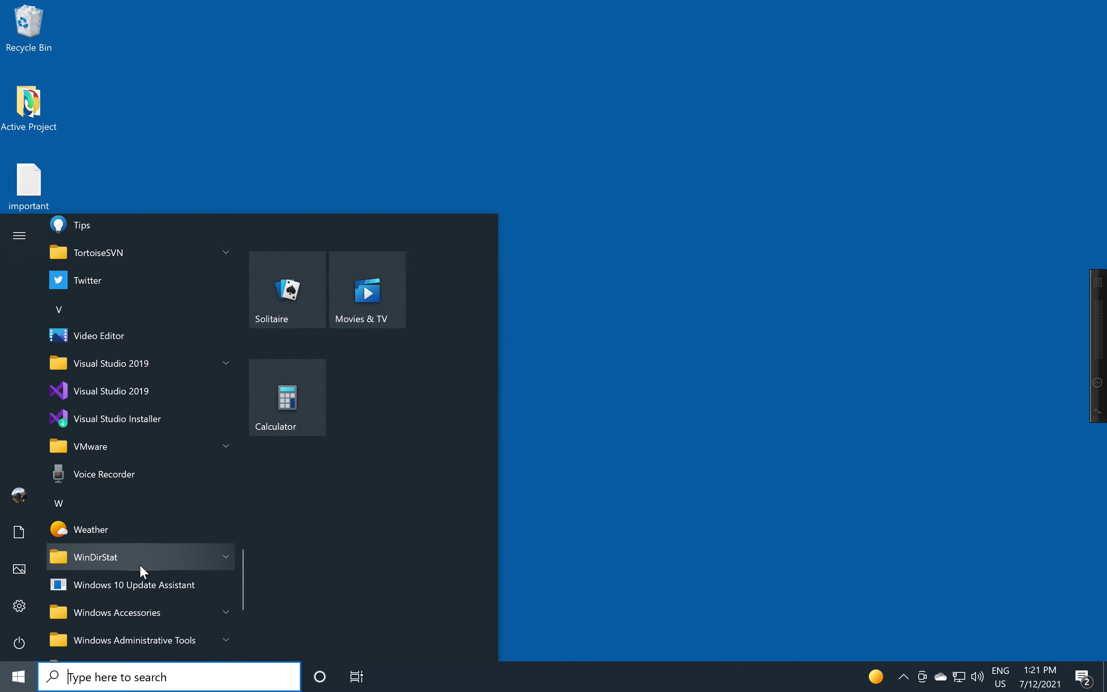
scroll(139, 565, up, 1)
scroll(139, 565, down, 1)
click(144, 612)
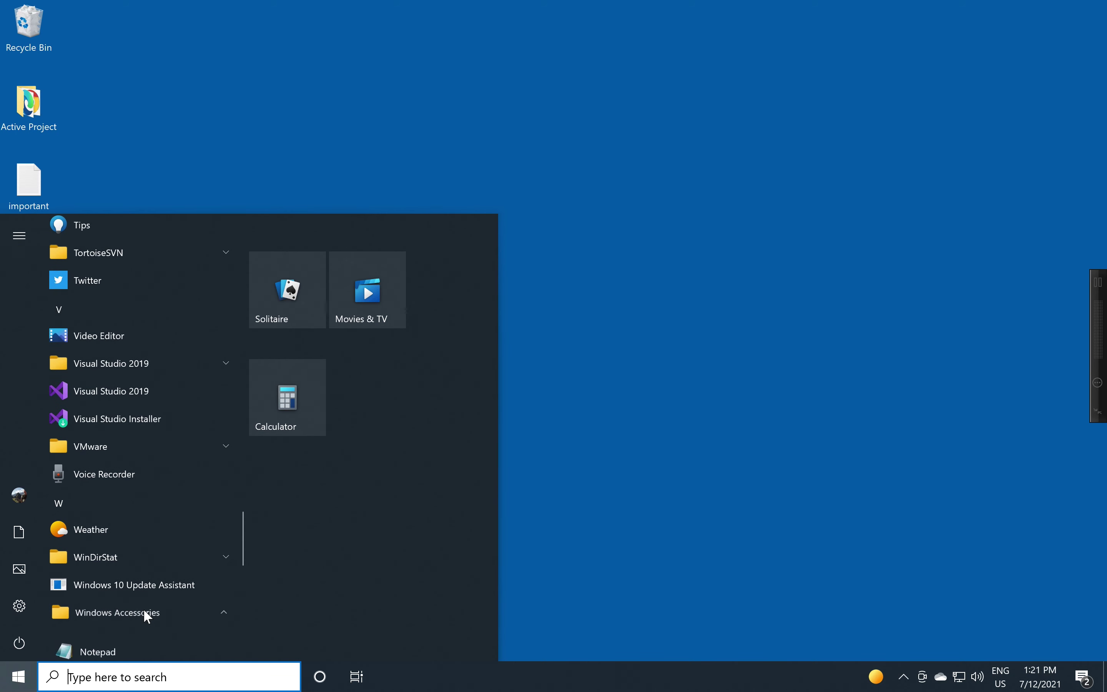
scroll(145, 613, down, 3)
click(82, 615)
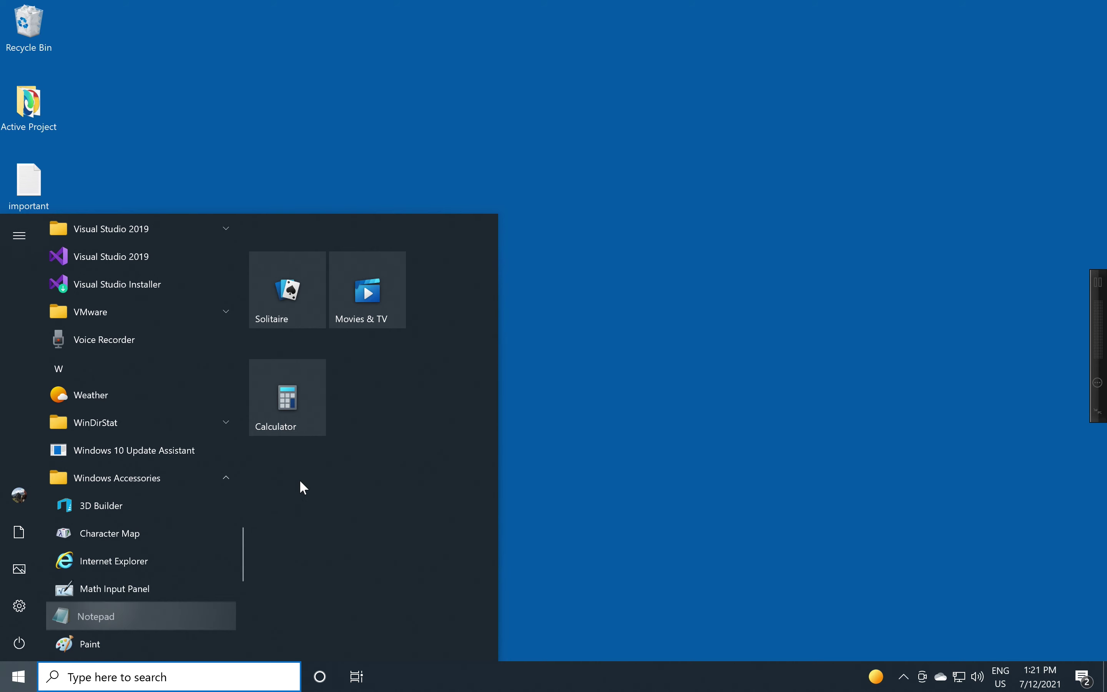
drag(300, 482, 349, 373)
click(583, 374)
Step: Launch Calculator and Notepad from their new Start tiles, then close both
click(12, 675)
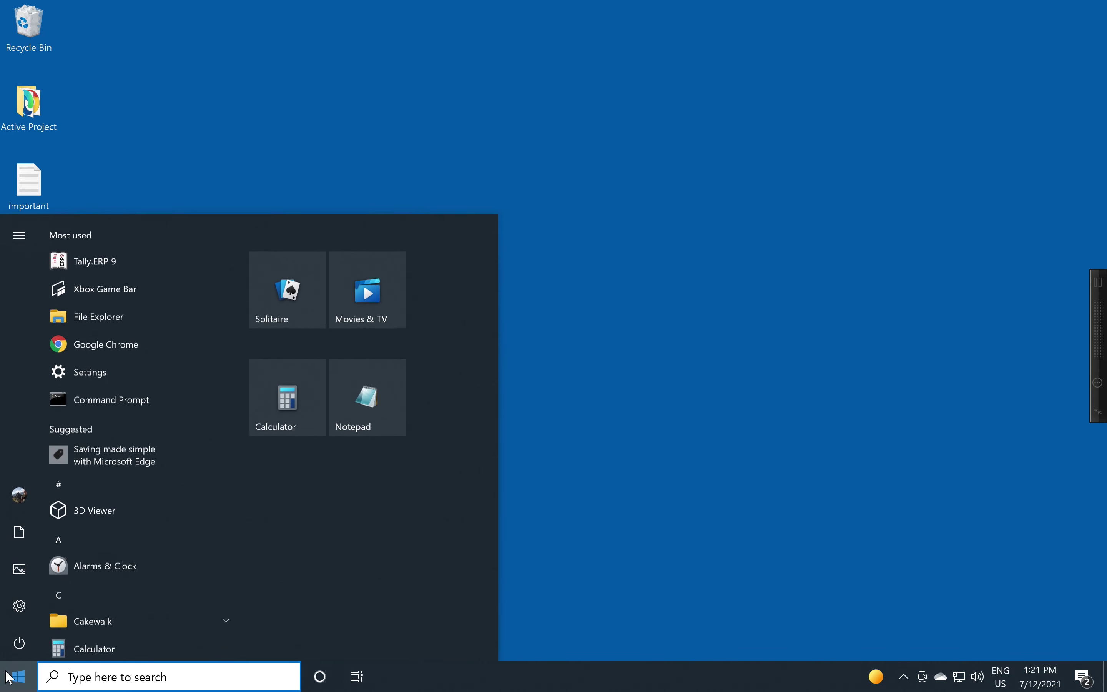
click(275, 415)
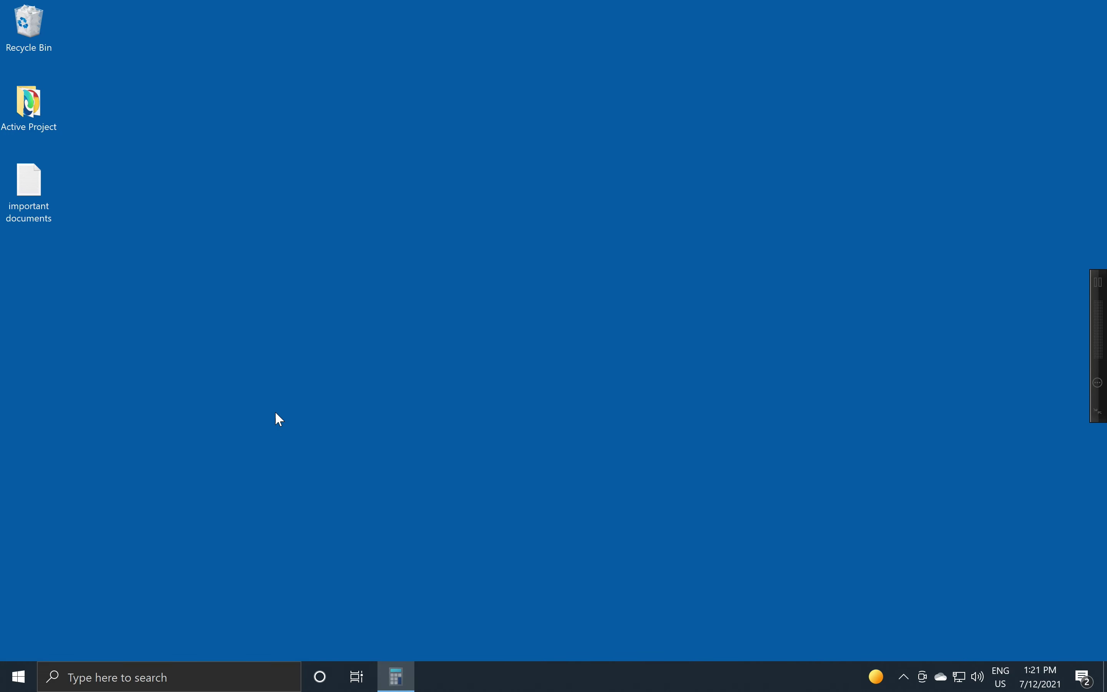
click(10, 668)
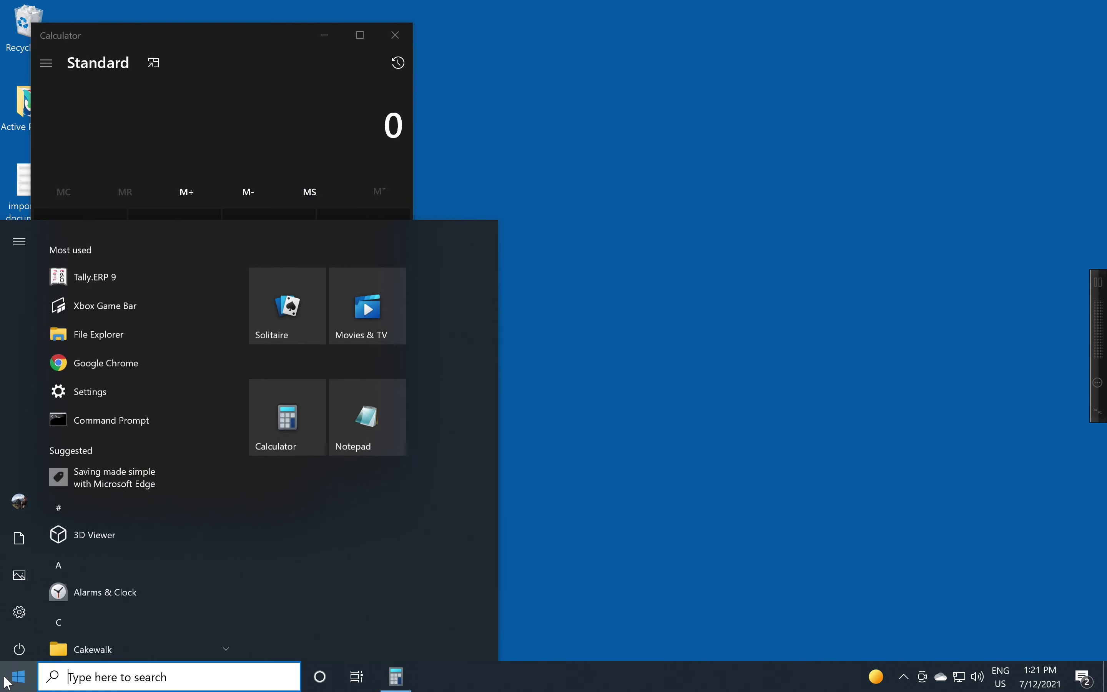
click(371, 396)
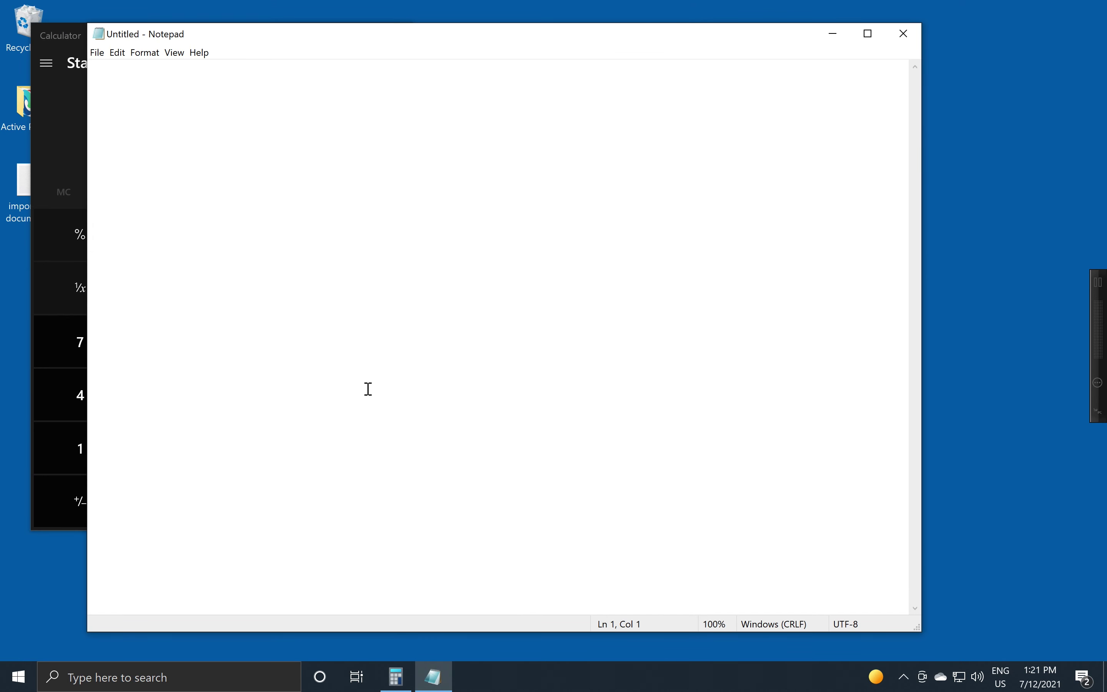
click(905, 33)
click(397, 40)
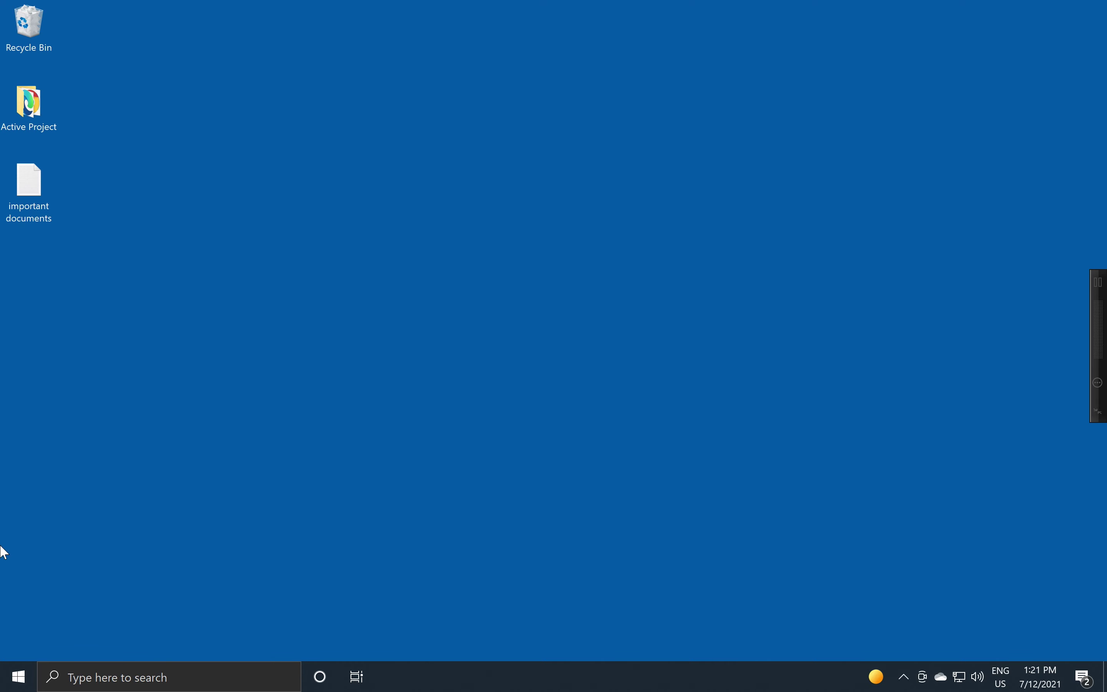
Step: Use Unpin from Start on the Notepad and Calculator tiles, then close the Start menu
click(16, 677)
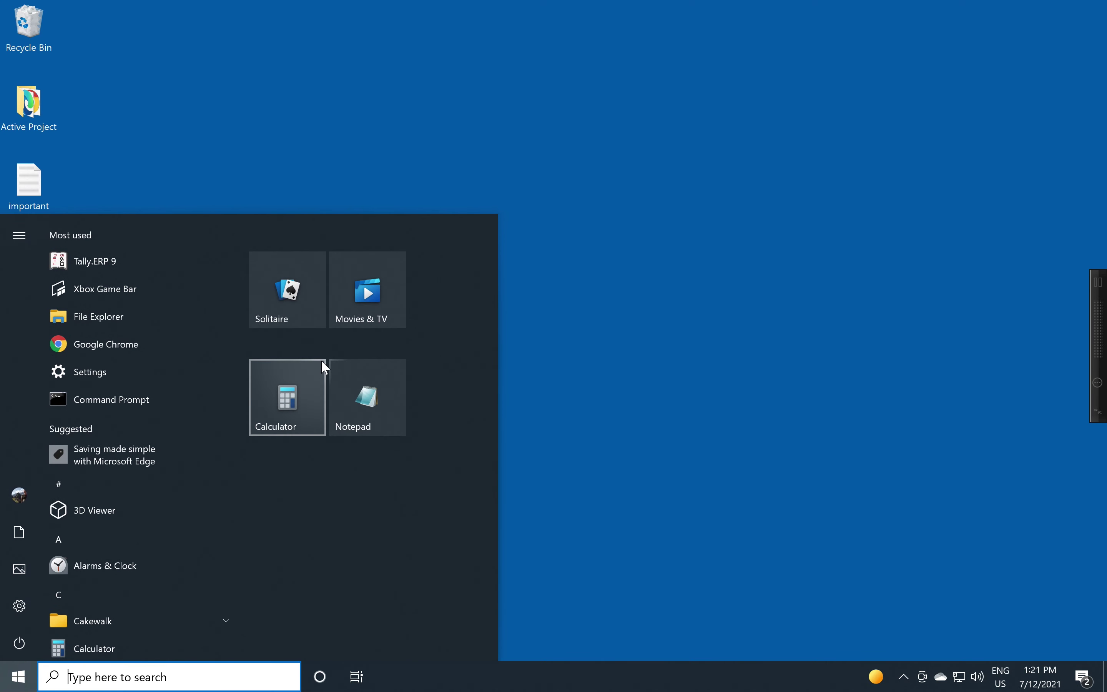
right_click(352, 382)
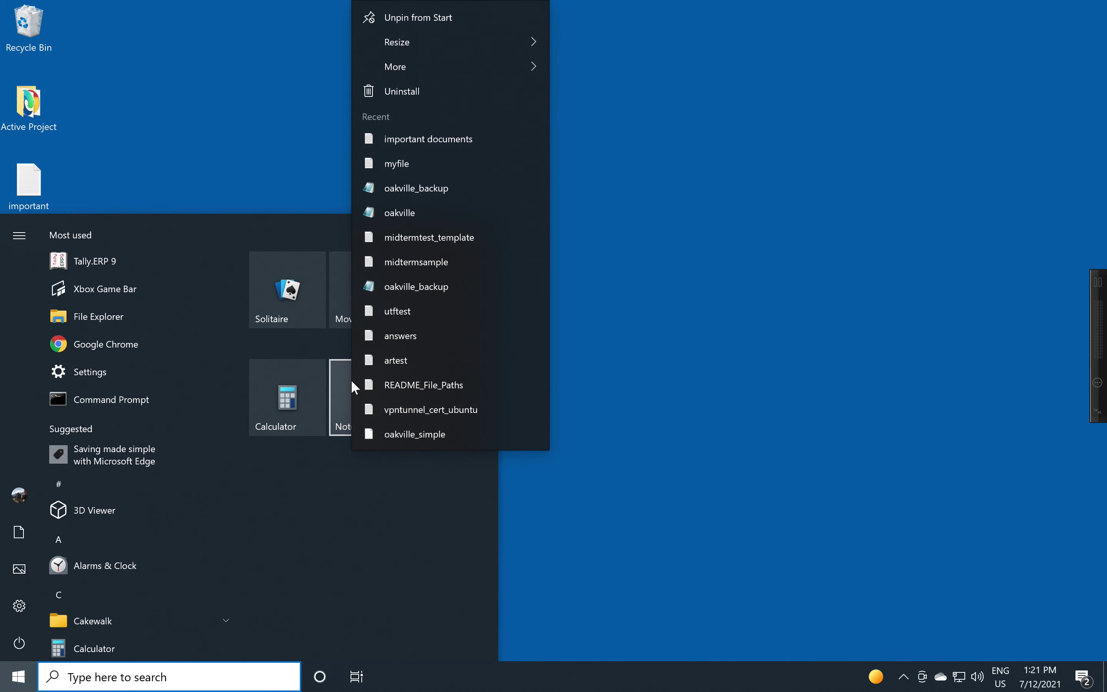
click(424, 19)
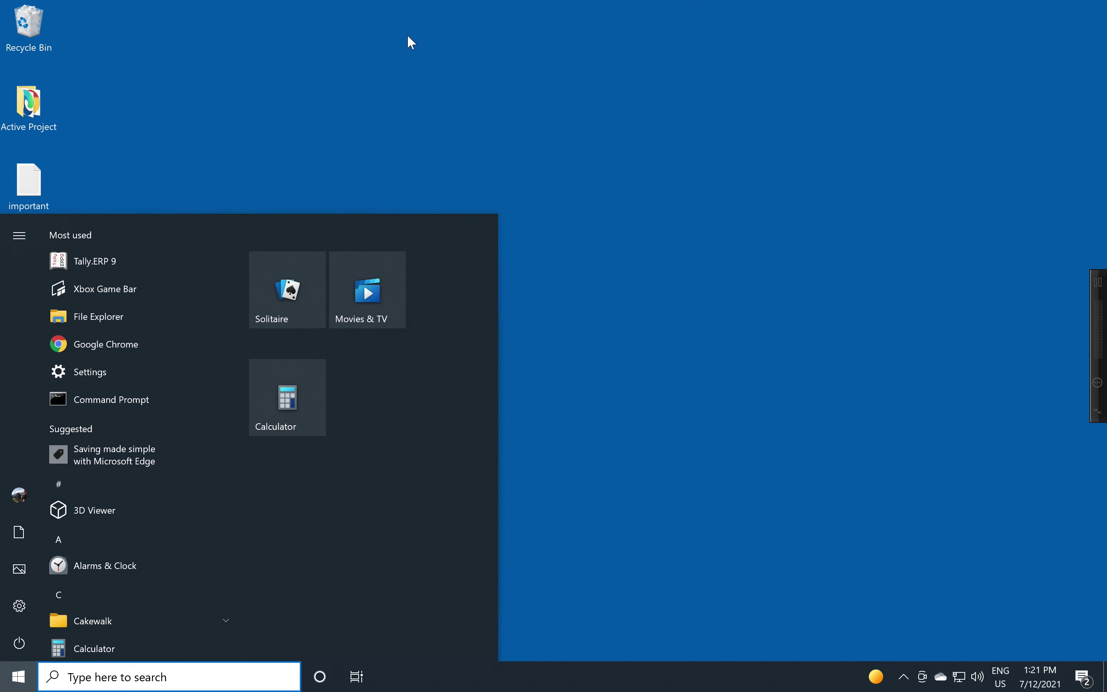
right_click(264, 404)
click(302, 424)
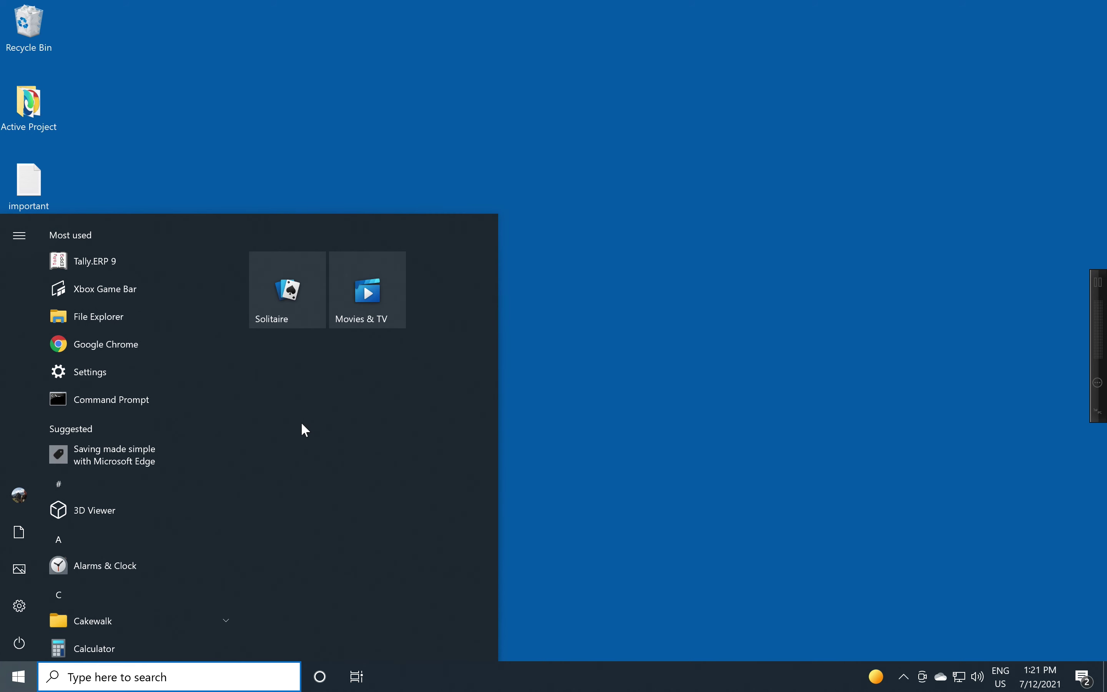
click(361, 130)
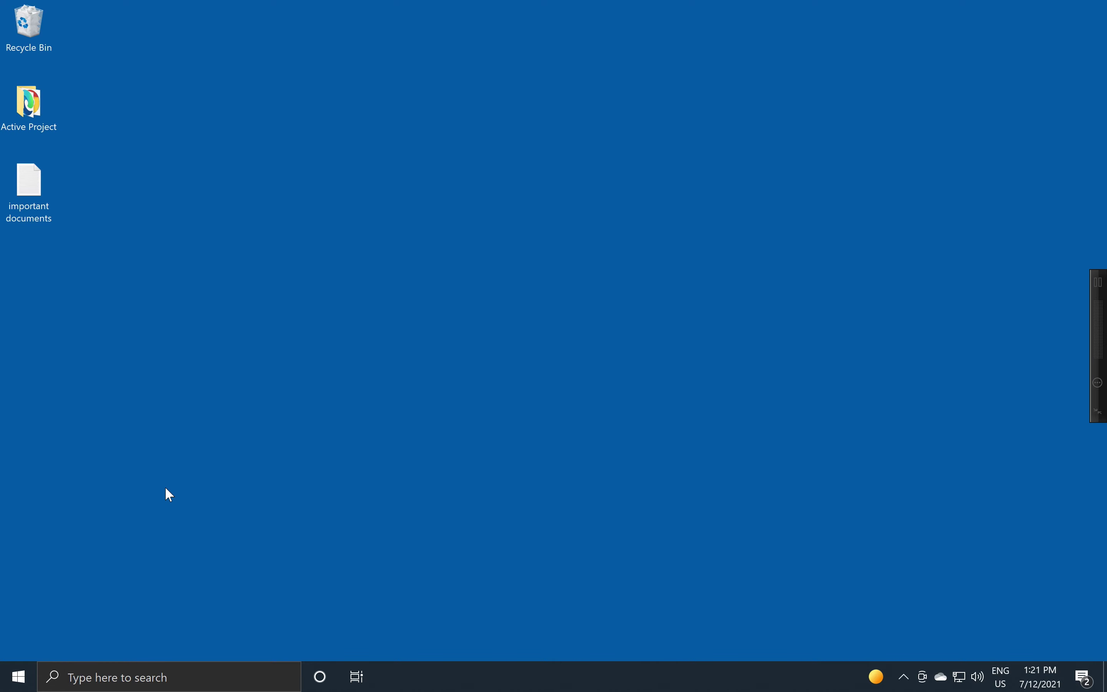
Step: Create a Calculator shortcut on the desktop by dragging it from the Start app list
click(19, 676)
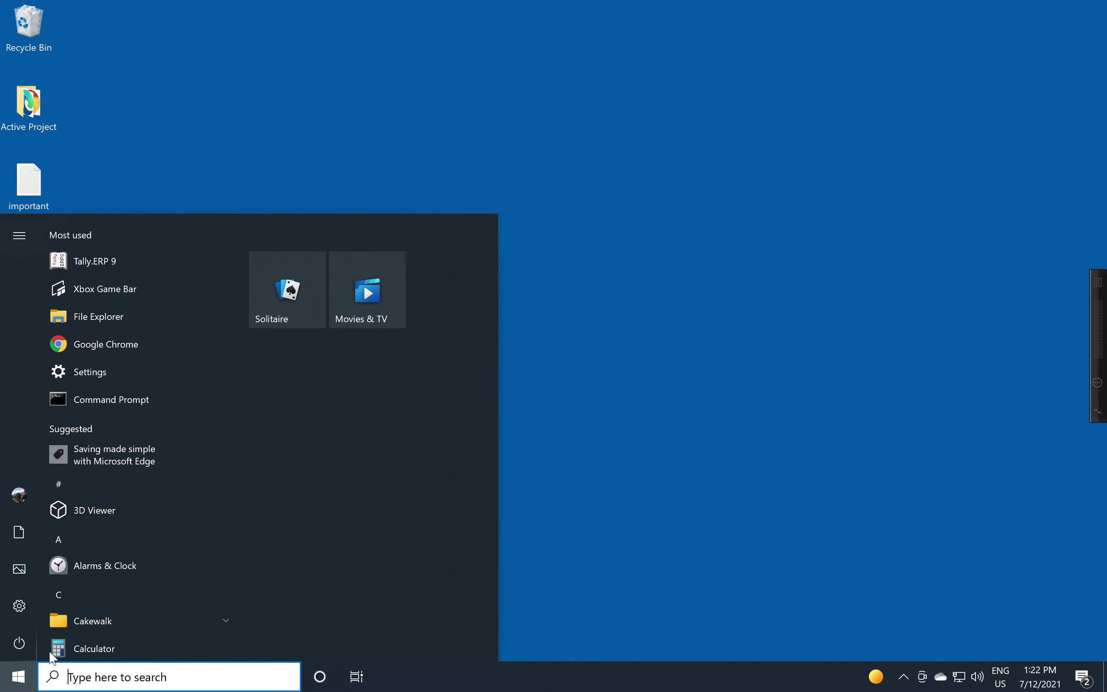
drag(90, 643, 113, 153)
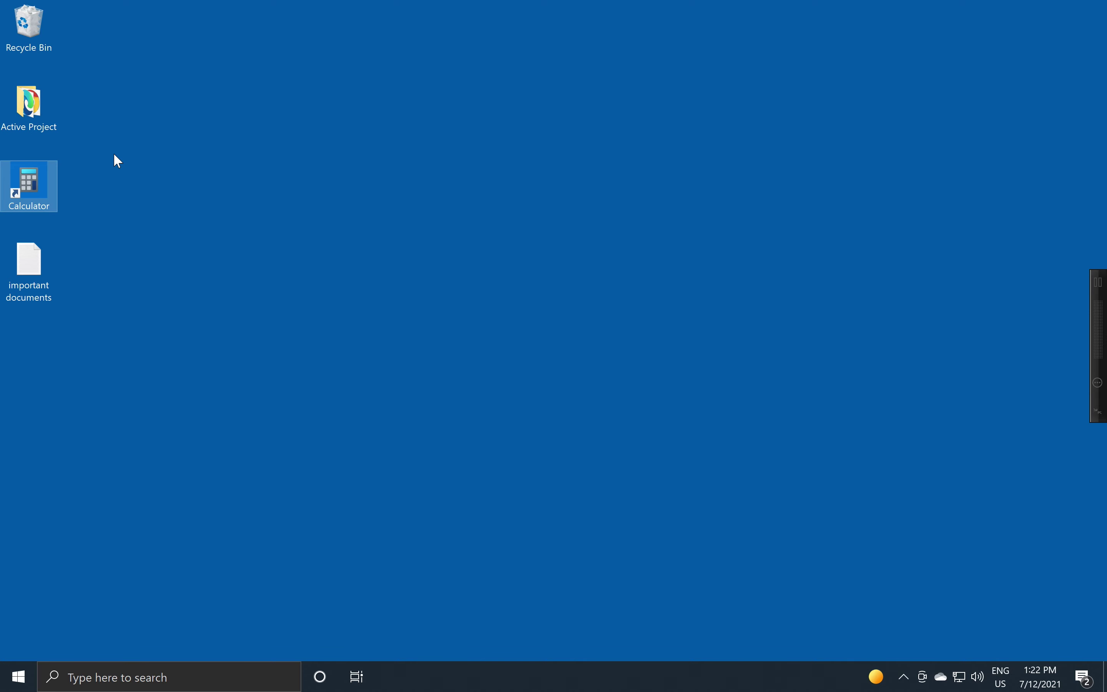
click(114, 158)
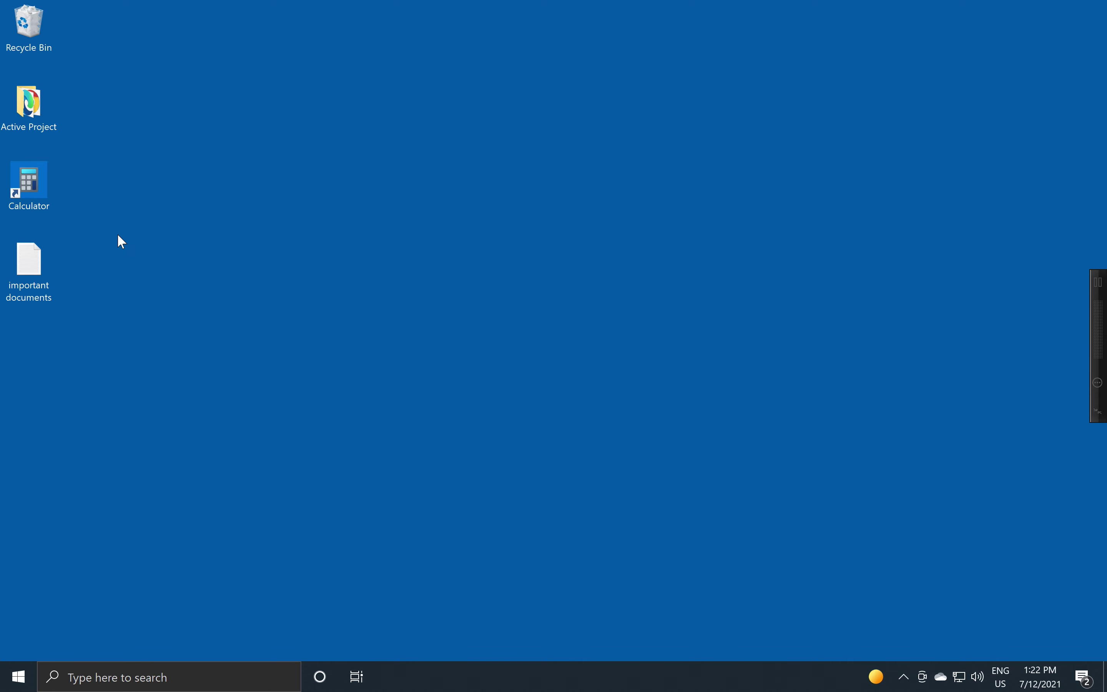
Step: Launch Calculator from the shortcut, close it, and drag the shortcut into the Recycle Bin
double_click(26, 183)
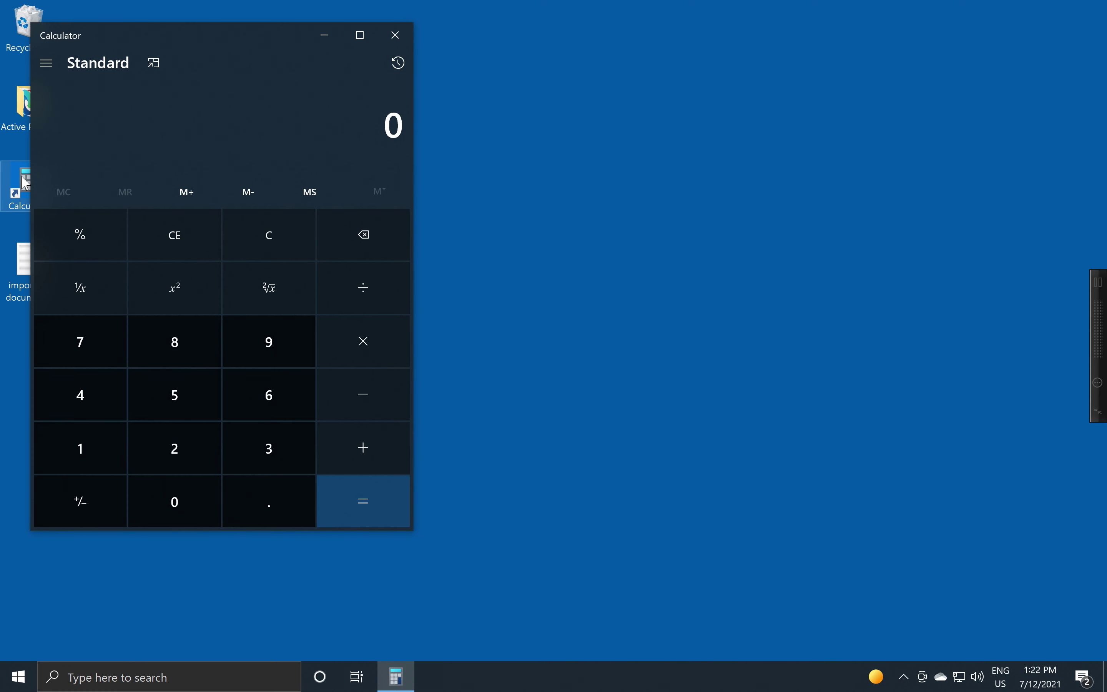
click(395, 36)
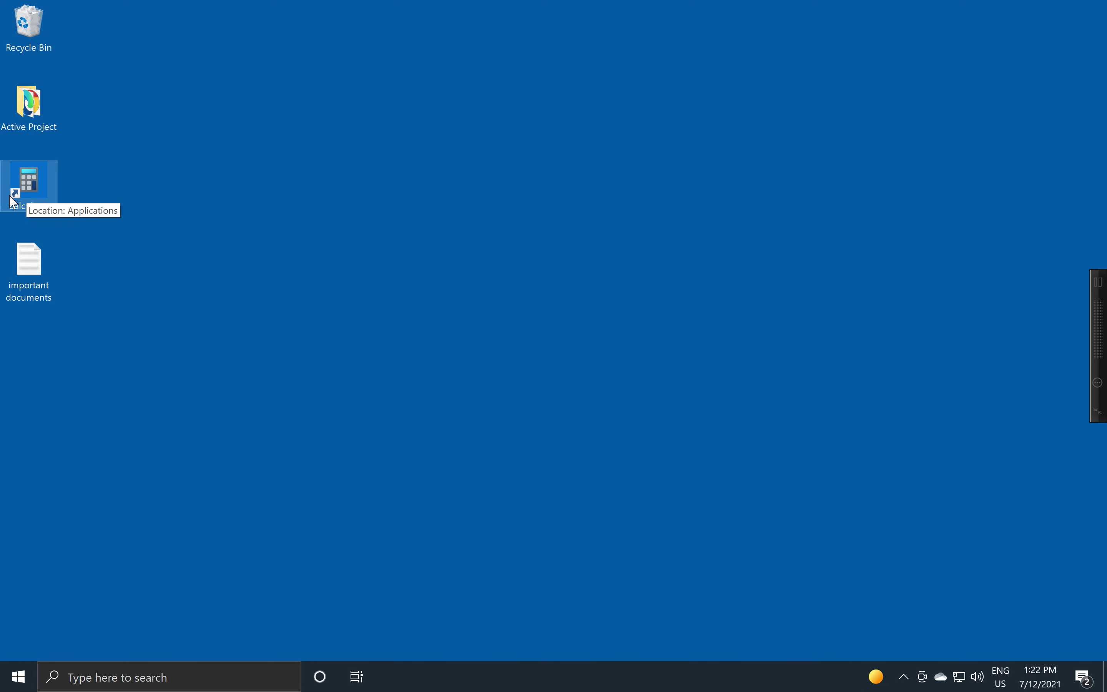
drag(28, 183, 31, 16)
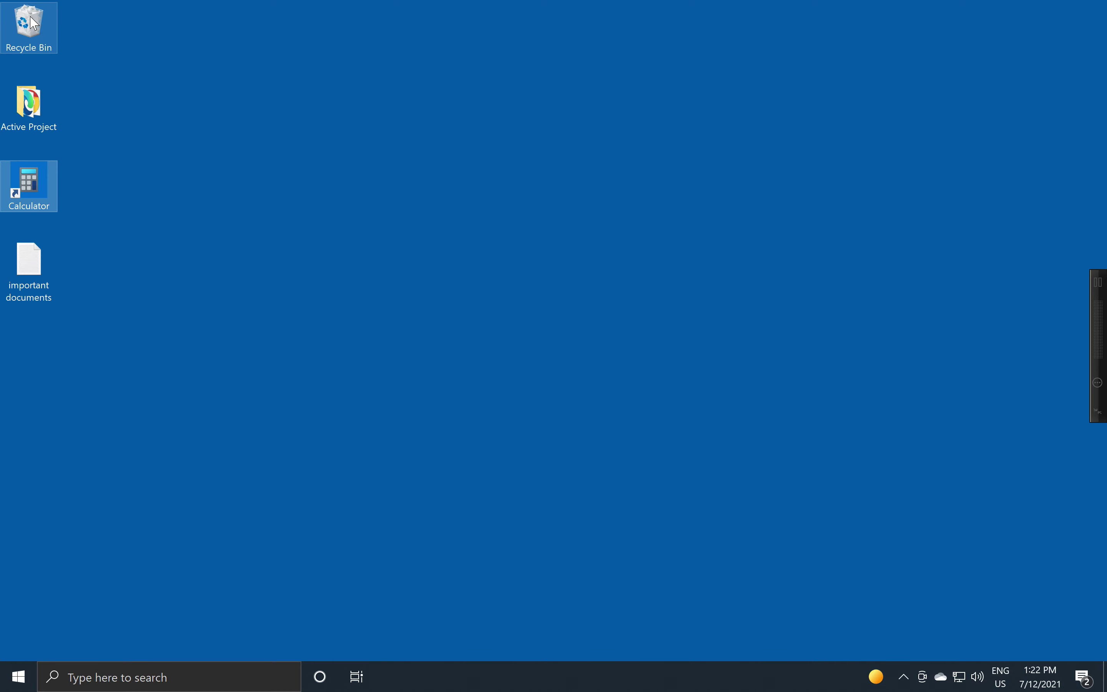